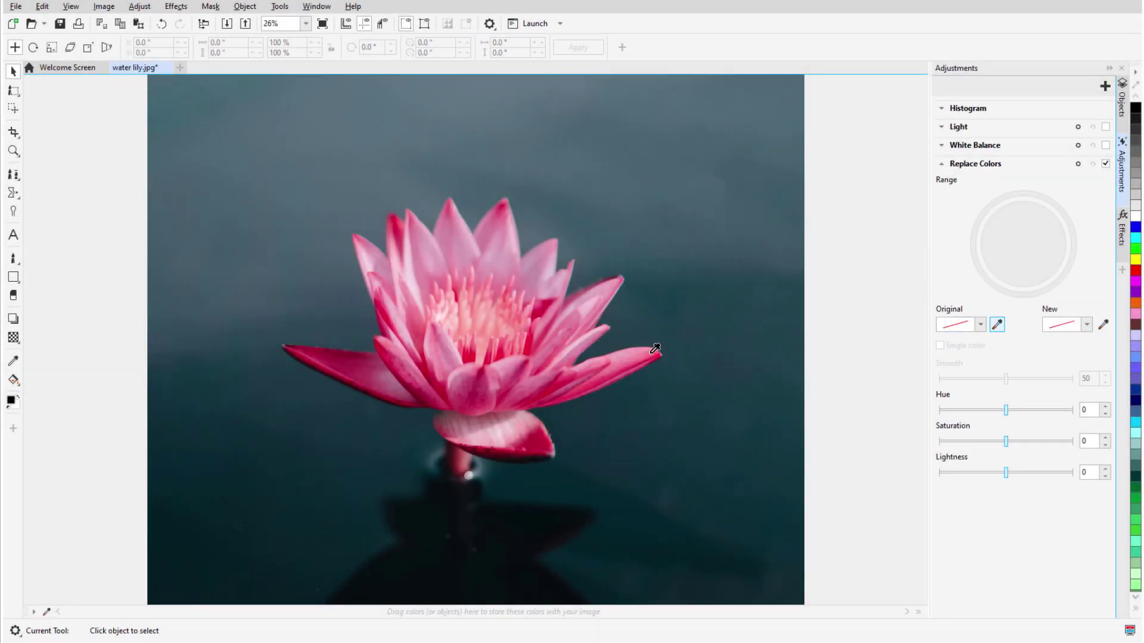
Step: Replace the sampled pink petal colour with light cyan, widening the range and softening Smooth to 81
click(651, 354)
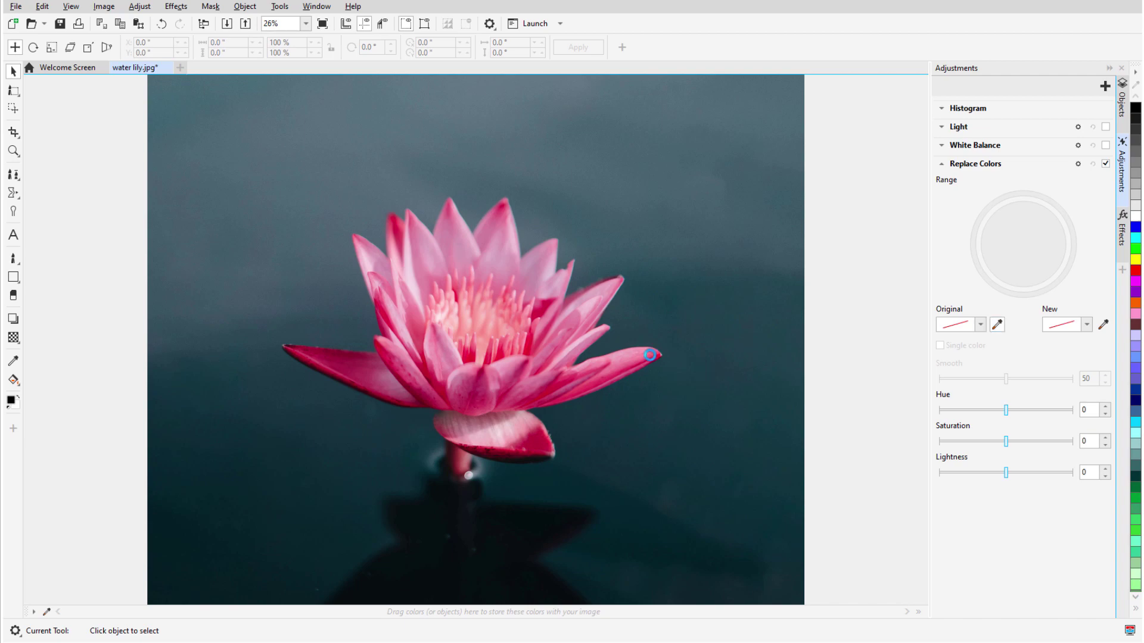
click(1085, 325)
click(1043, 480)
drag(1051, 452, 1062, 400)
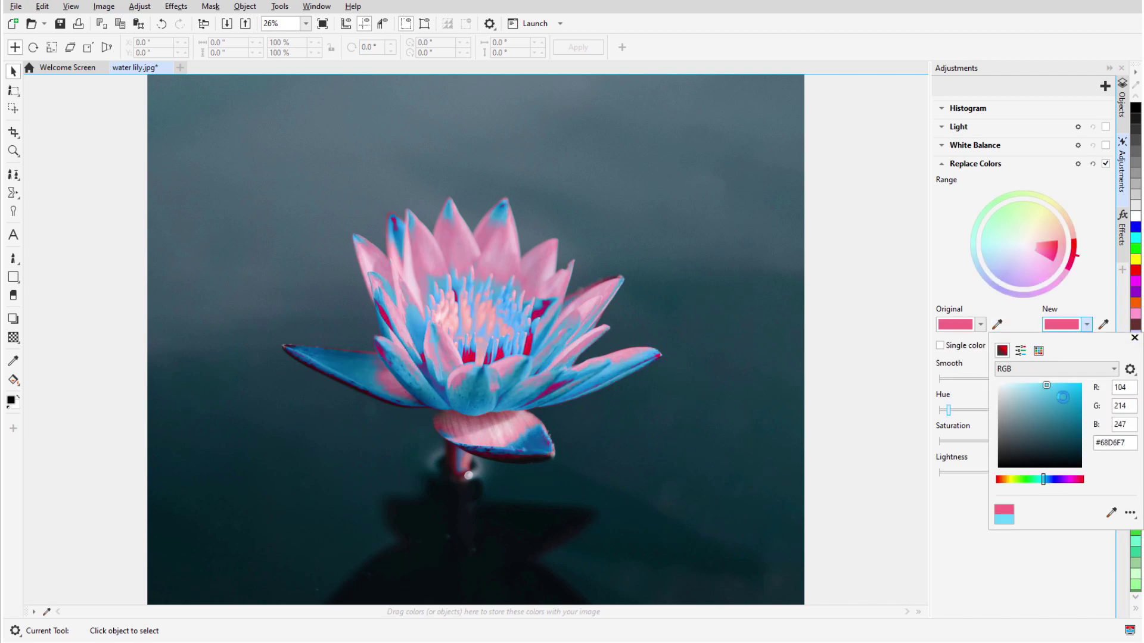
click(901, 385)
mouse_move(1057, 264)
mouse_down()
mouse_move(1066, 263)
mouse_move(1025, 253)
mouse_move(1091, 253)
mouse_move(1081, 244)
mouse_up()
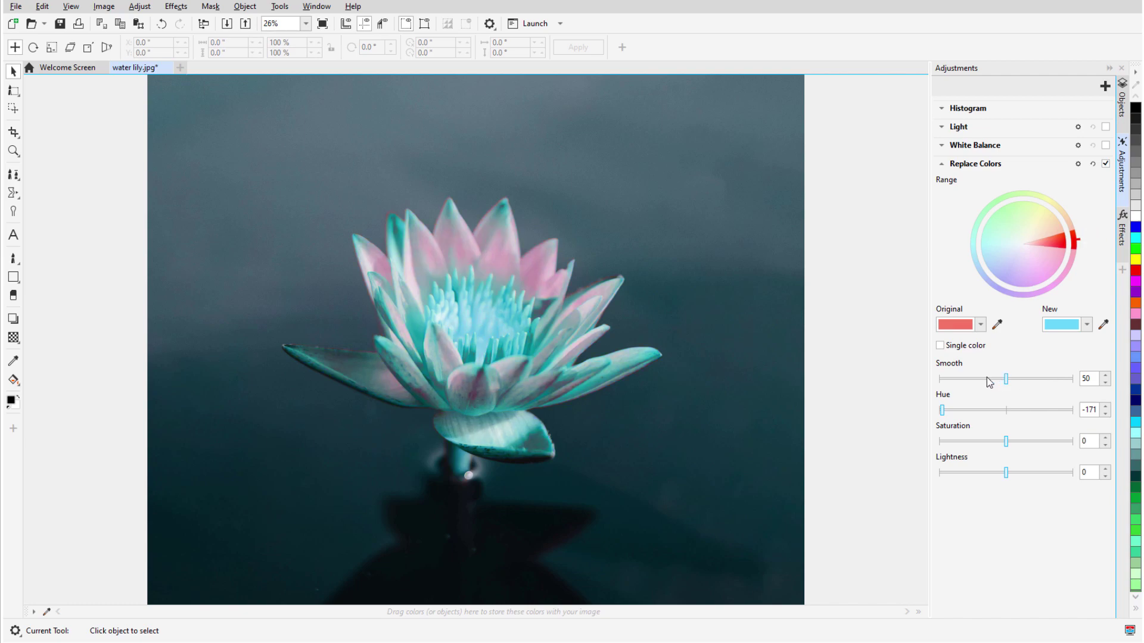
drag(984, 379, 1049, 386)
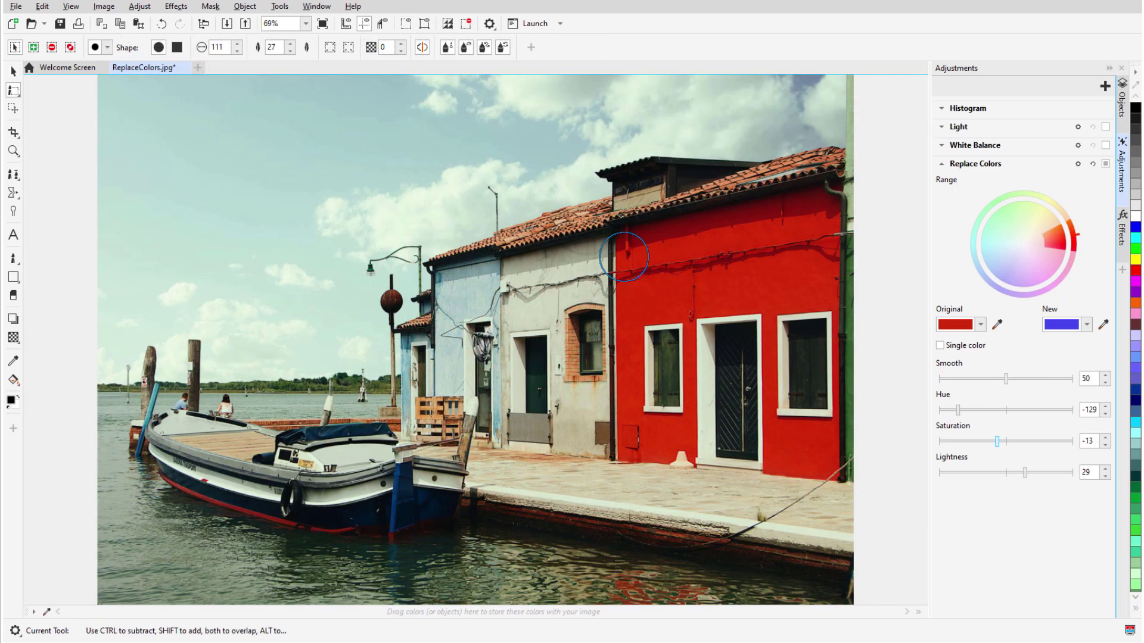
Step: Brush a mask over the whole red wall and raise Smooth so it turns blue
mouse_move(626, 255)
mouse_down()
mouse_move(831, 320)
mouse_move(799, 460)
mouse_move(755, 375)
mouse_move(728, 259)
mouse_move(626, 299)
mouse_move(638, 456)
mouse_move(679, 412)
mouse_move(646, 302)
mouse_move(760, 295)
mouse_up()
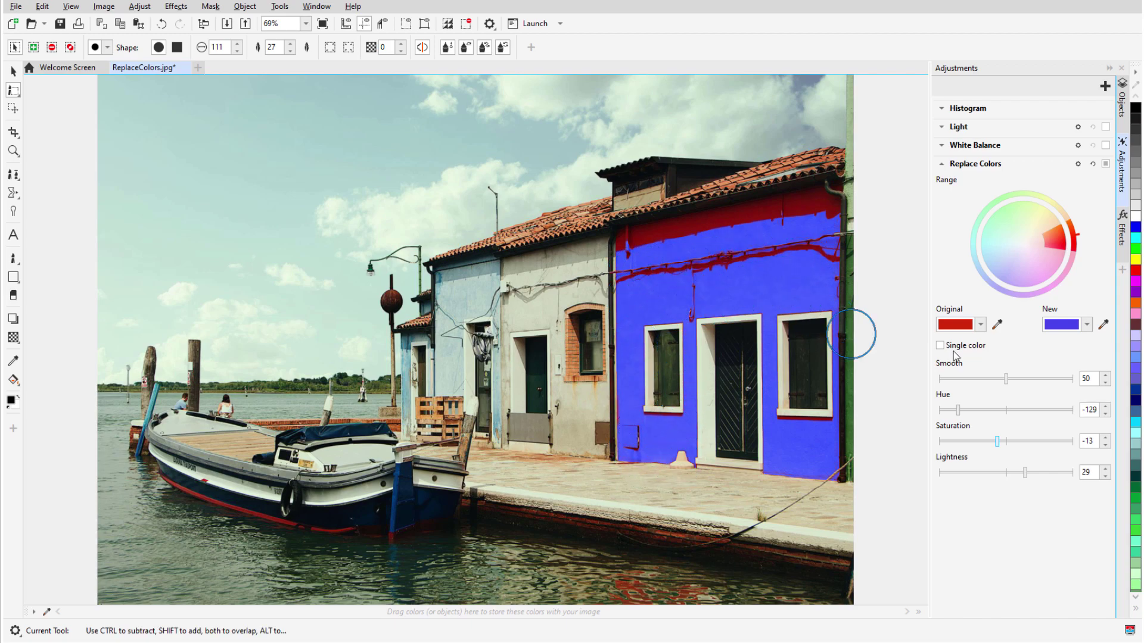
drag(1005, 379, 1047, 379)
click(1061, 380)
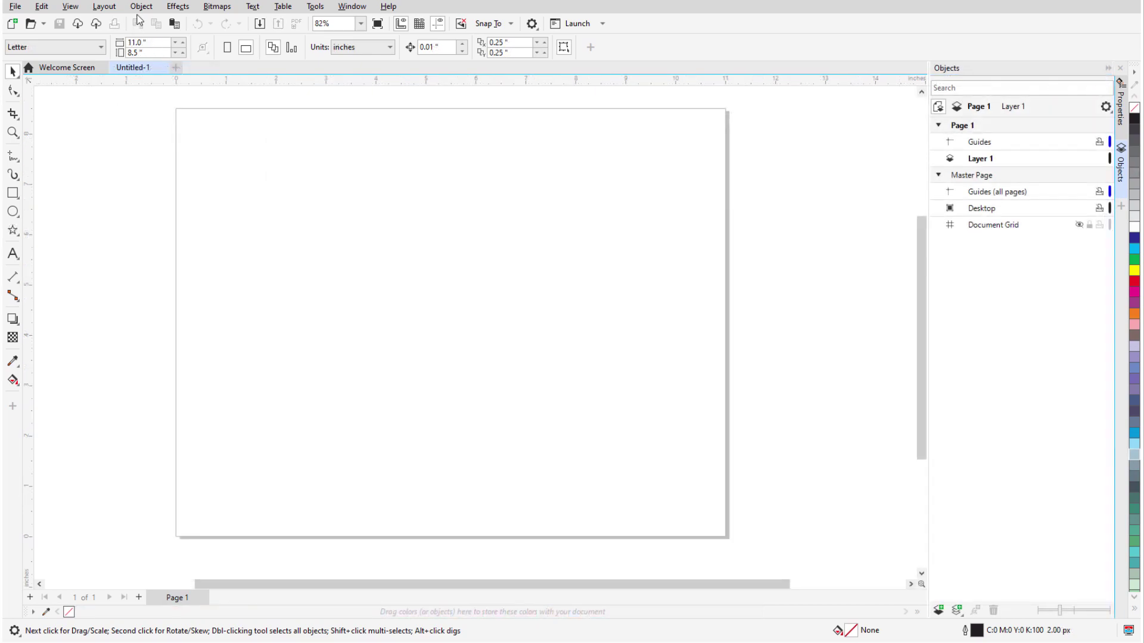
Step: Start a page-filling Two-point Draw in Perspective grid and raise its horizon line
click(142, 6)
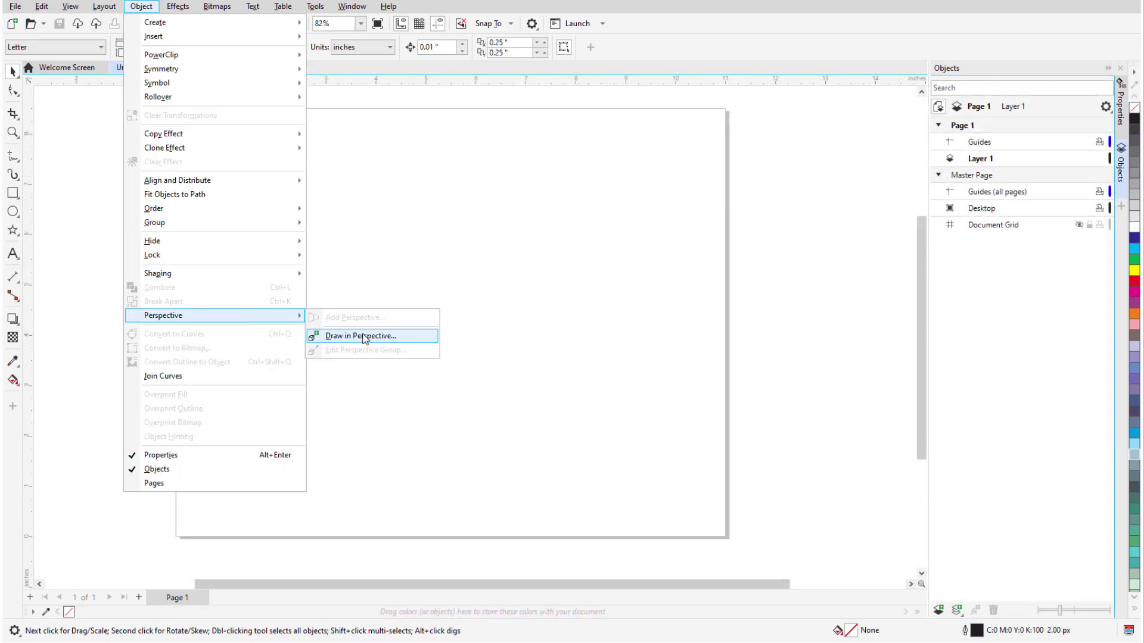
click(359, 336)
click(234, 98)
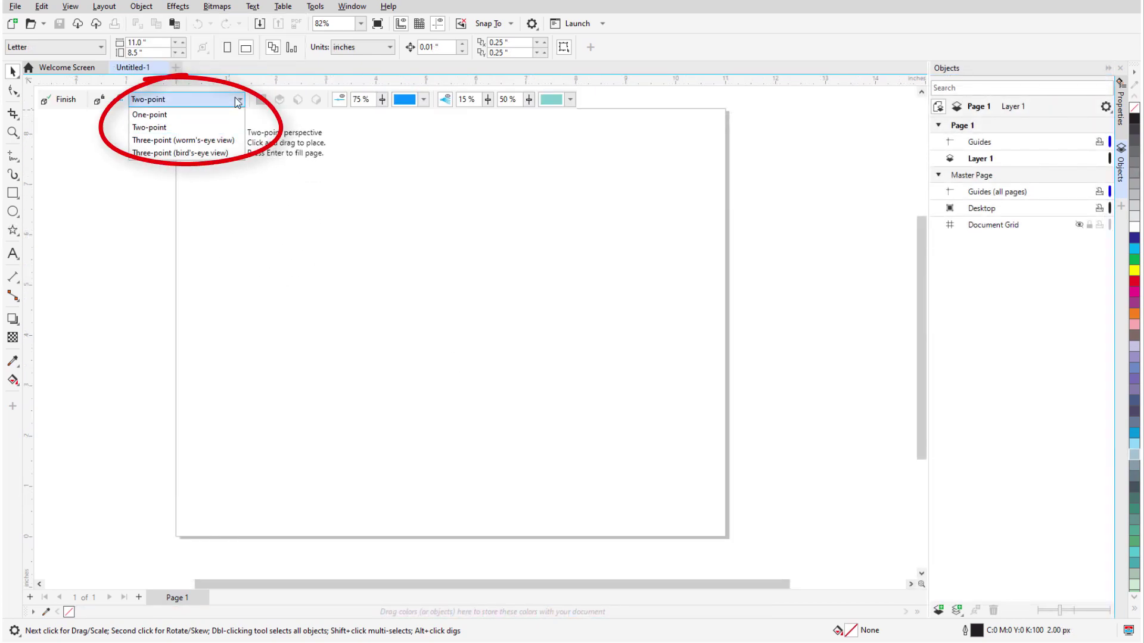
click(215, 125)
key(Return)
drag(437, 322, 431, 186)
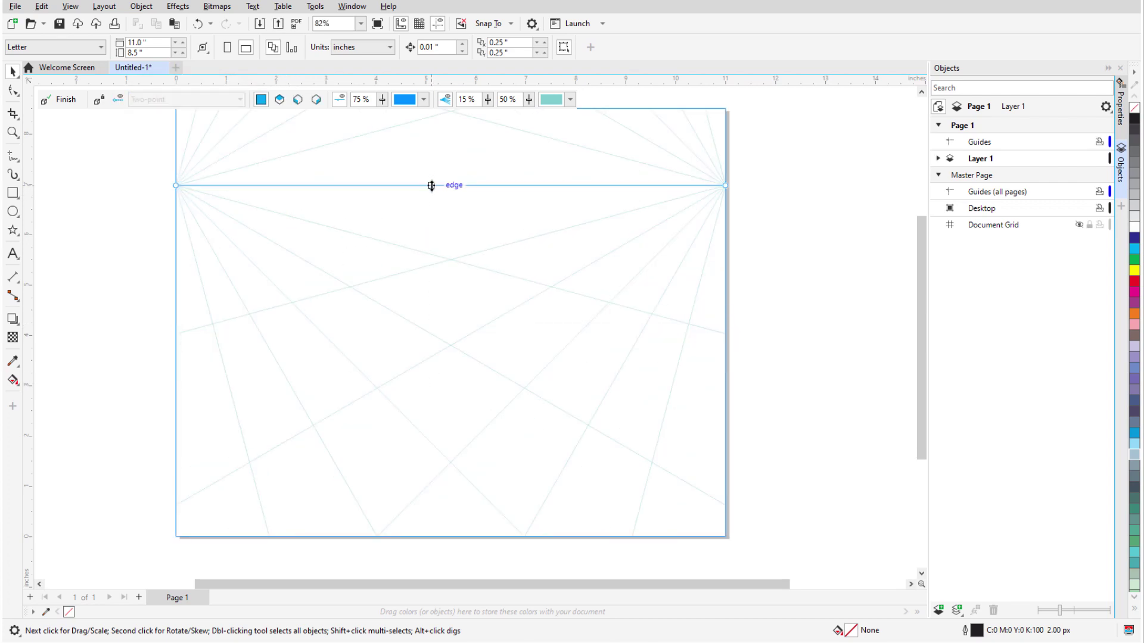
Step: Draw a pink rectangle with a lavender star on the right perspective plane
click(314, 103)
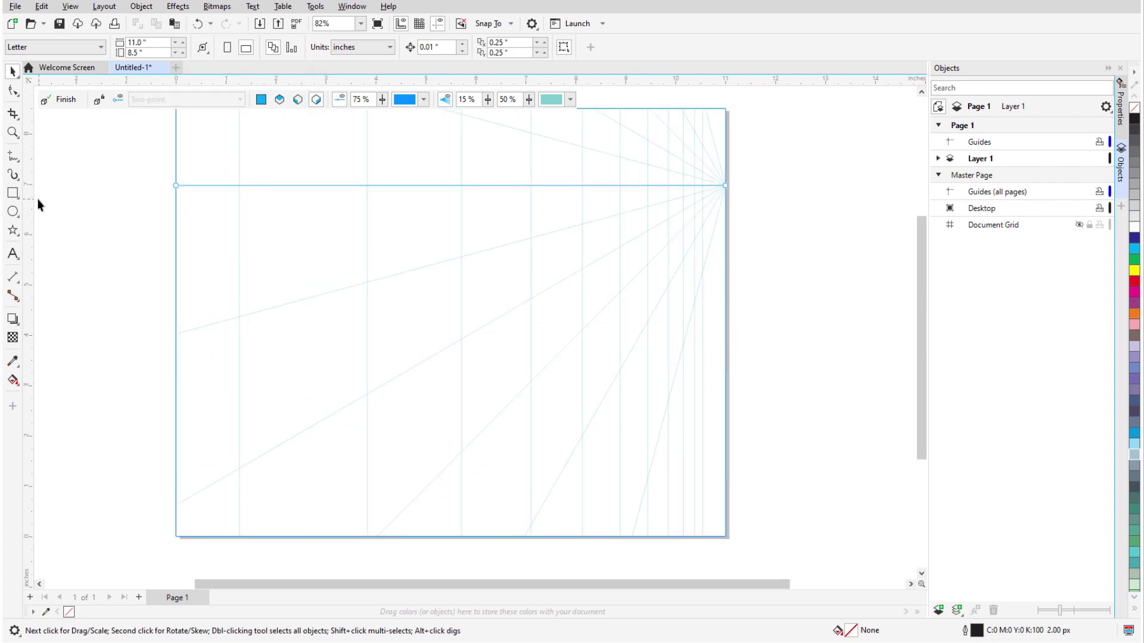
click(13, 194)
drag(492, 283, 597, 363)
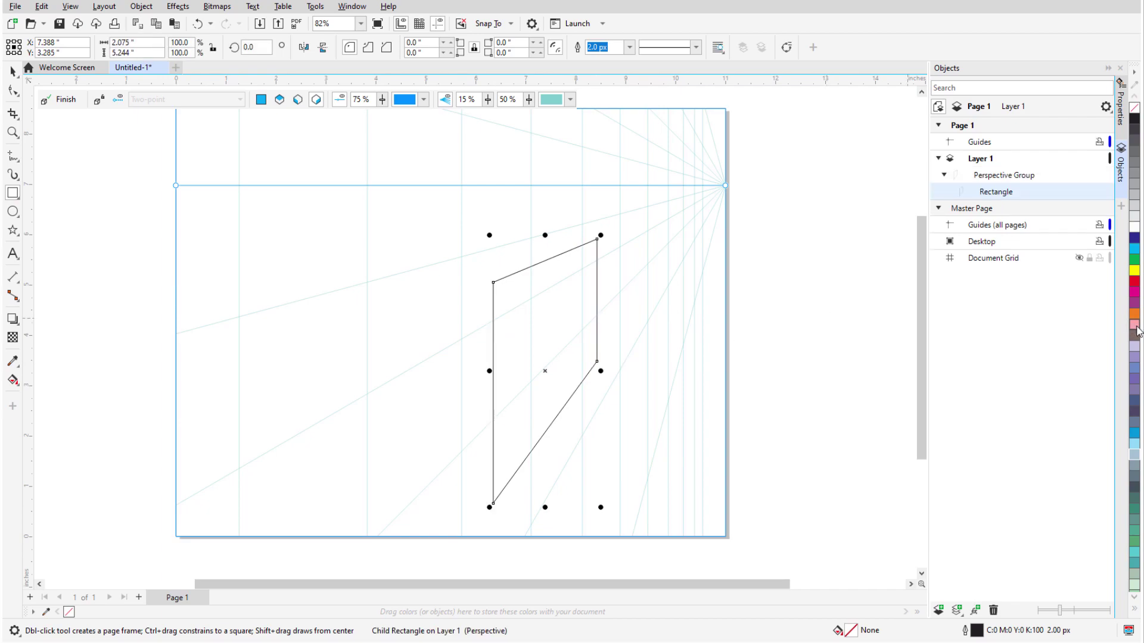
click(1135, 324)
click(13, 230)
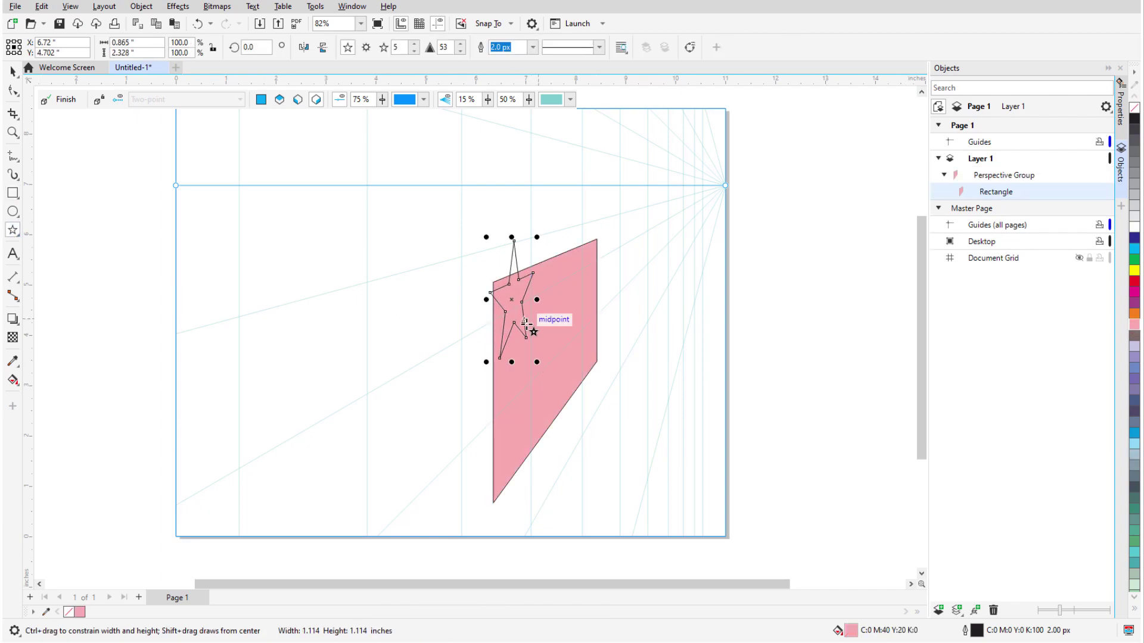
drag(511, 298, 579, 416)
click(1136, 352)
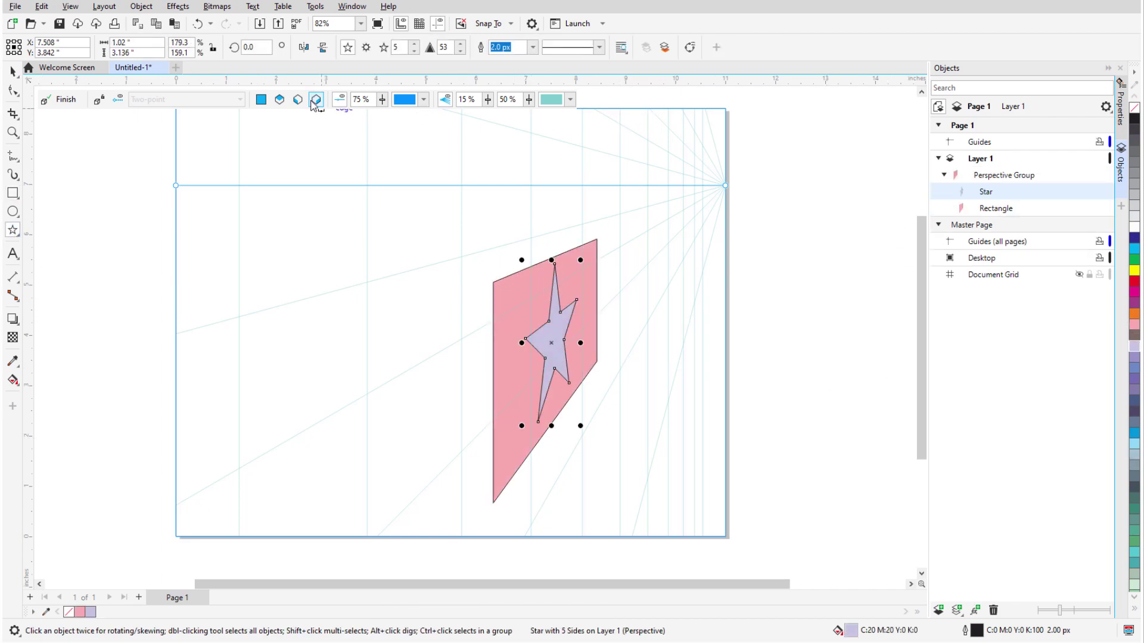
Step: Draw the lavender left face and yellow top face, then paste the cupcake DELICIOUS! artwork
click(315, 100)
click(12, 193)
mouse_move(494, 504)
mouse_down()
mouse_move(371, 231)
mouse_move(347, 235)
mouse_up()
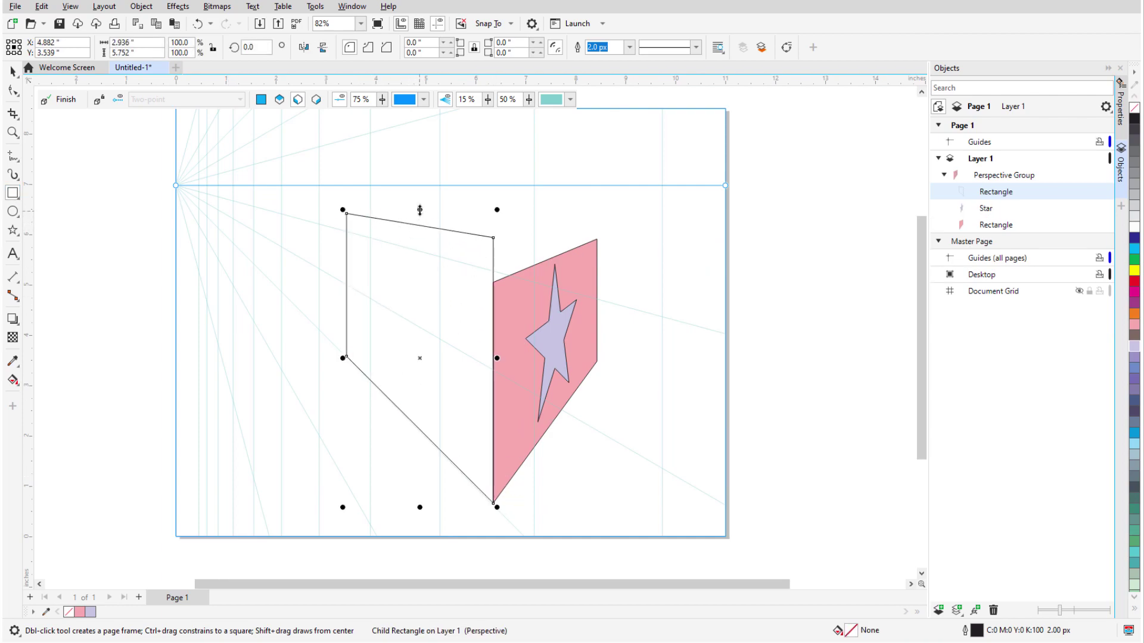
click(1136, 349)
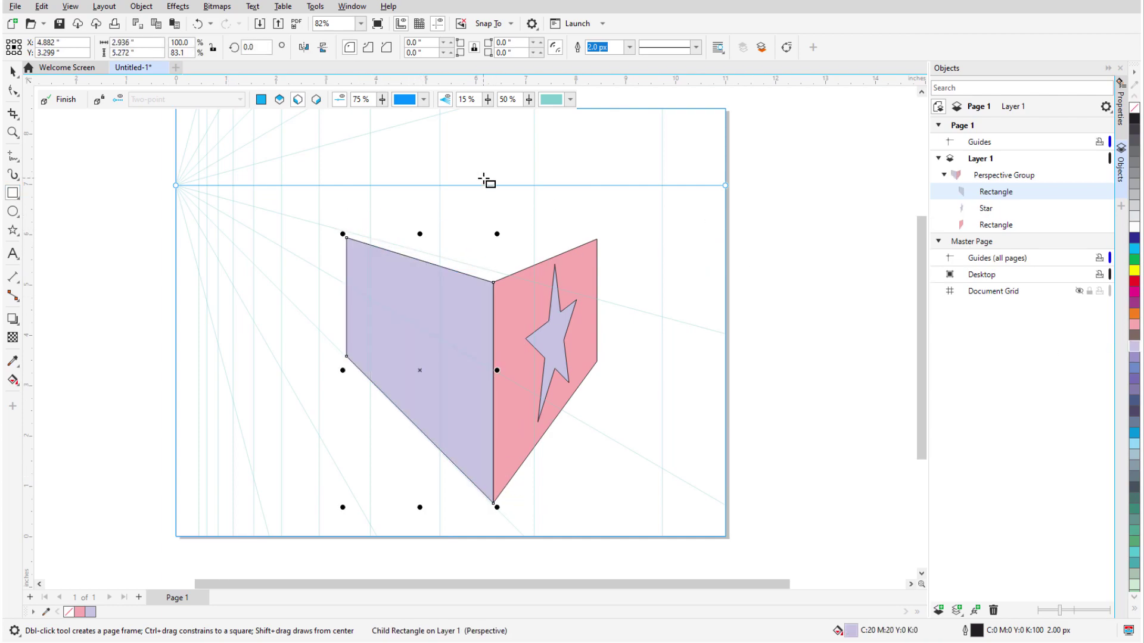
click(280, 99)
drag(348, 238, 597, 240)
click(1136, 271)
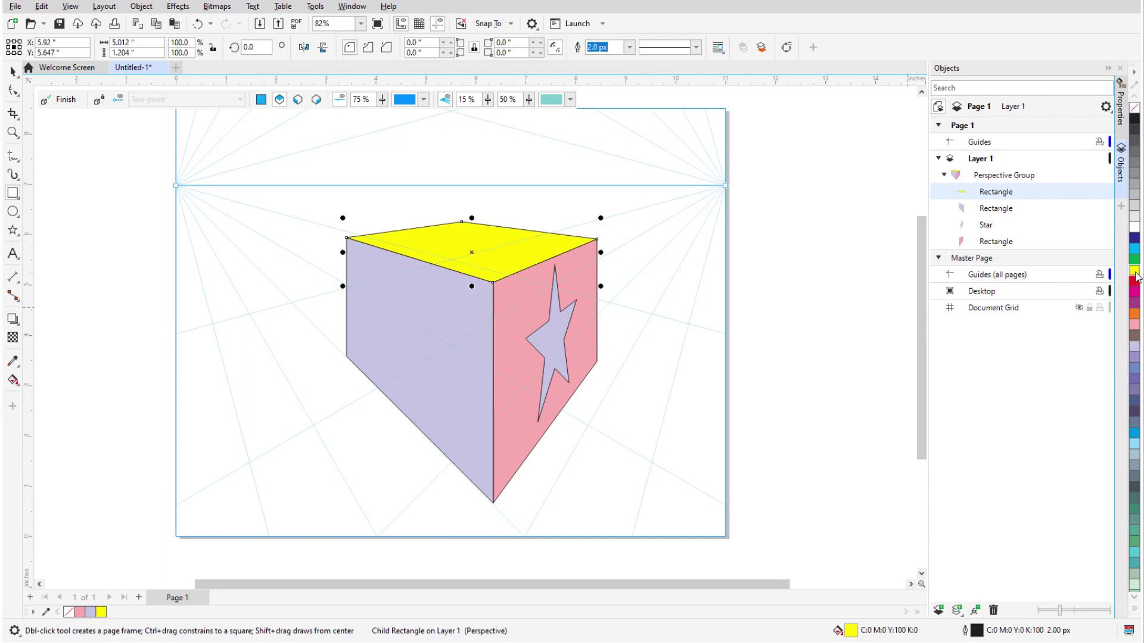
key(ctrl+v)
Step: Move the cupcake and DELICIOUS! artwork onto the cube's left plane
shift+click(464, 428)
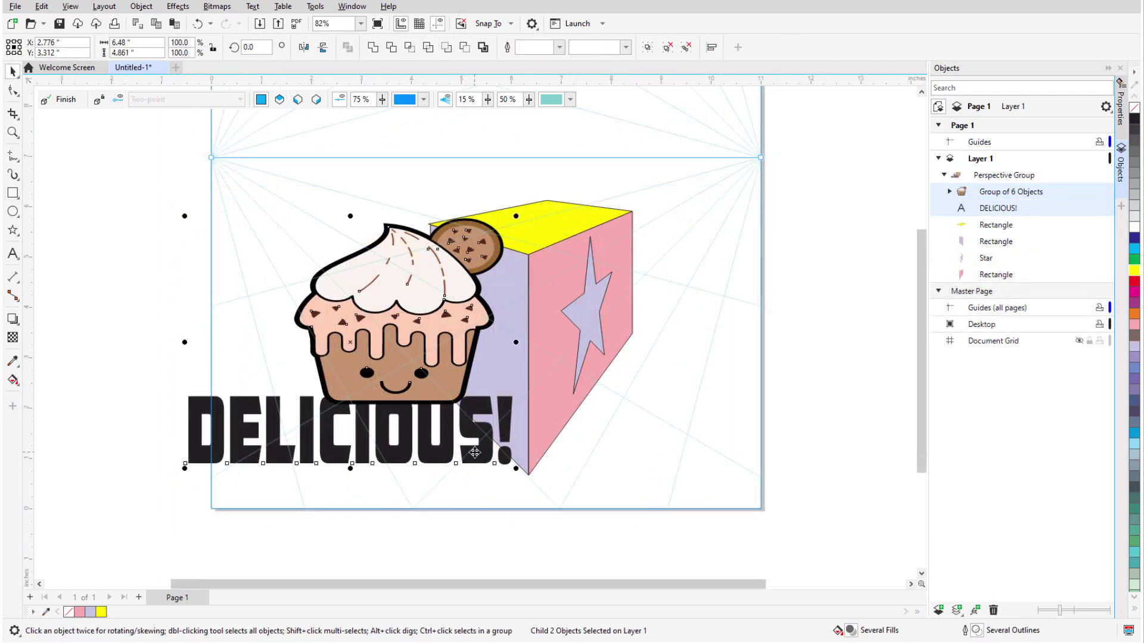
right_click(474, 451)
click(667, 106)
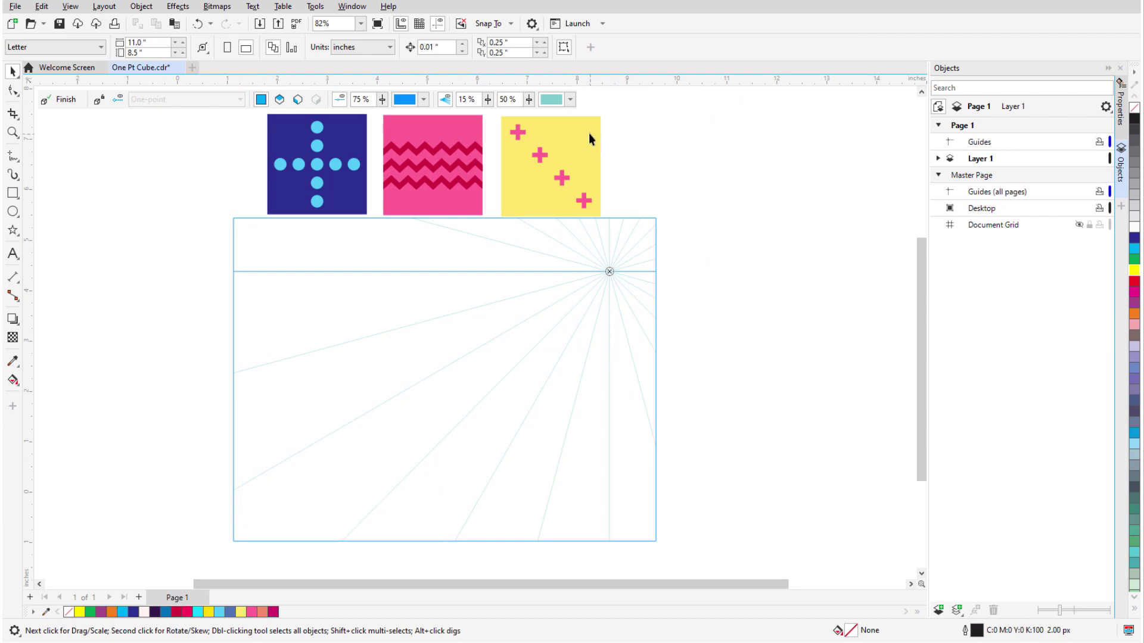
Step: Put the yellow square on the front plane, lower-left in the grid, and enlarge it
right_click(589, 134)
mouse_move(634, 141)
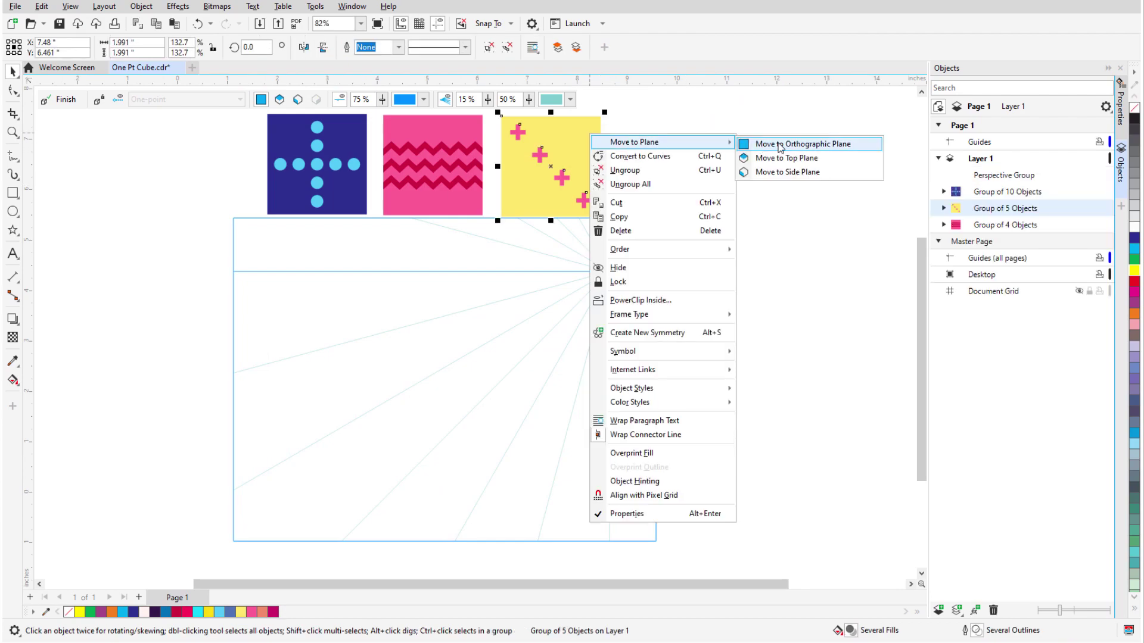
click(807, 140)
drag(534, 196, 327, 480)
drag(395, 404, 427, 370)
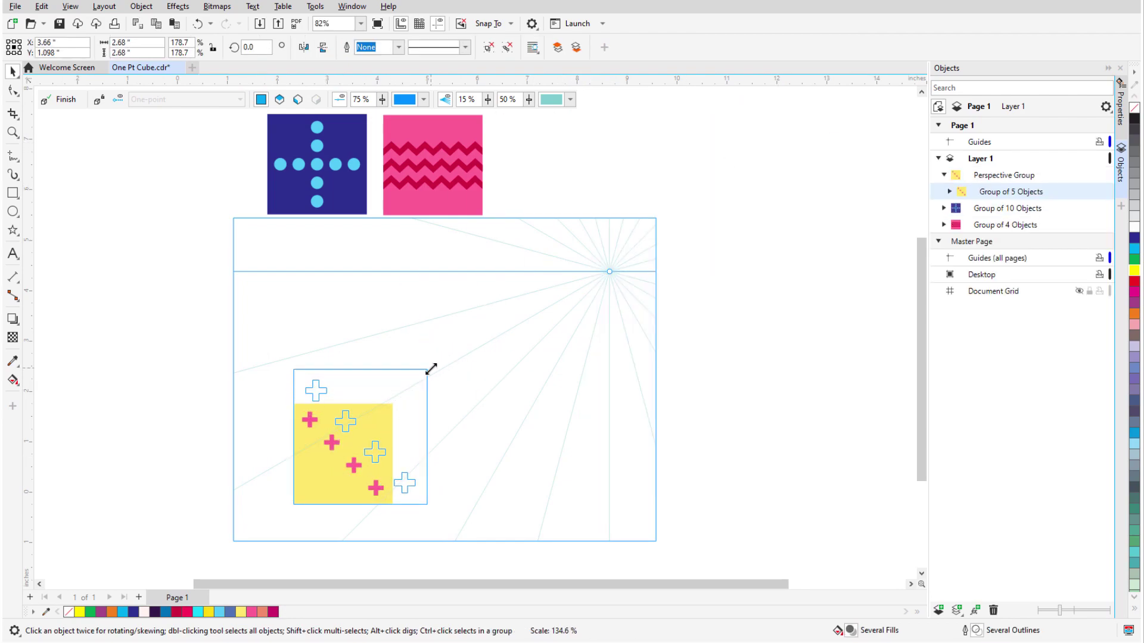
Step: Put the pink square on the side plane beside the yellow one as a taller panel
right_click(462, 120)
click(643, 160)
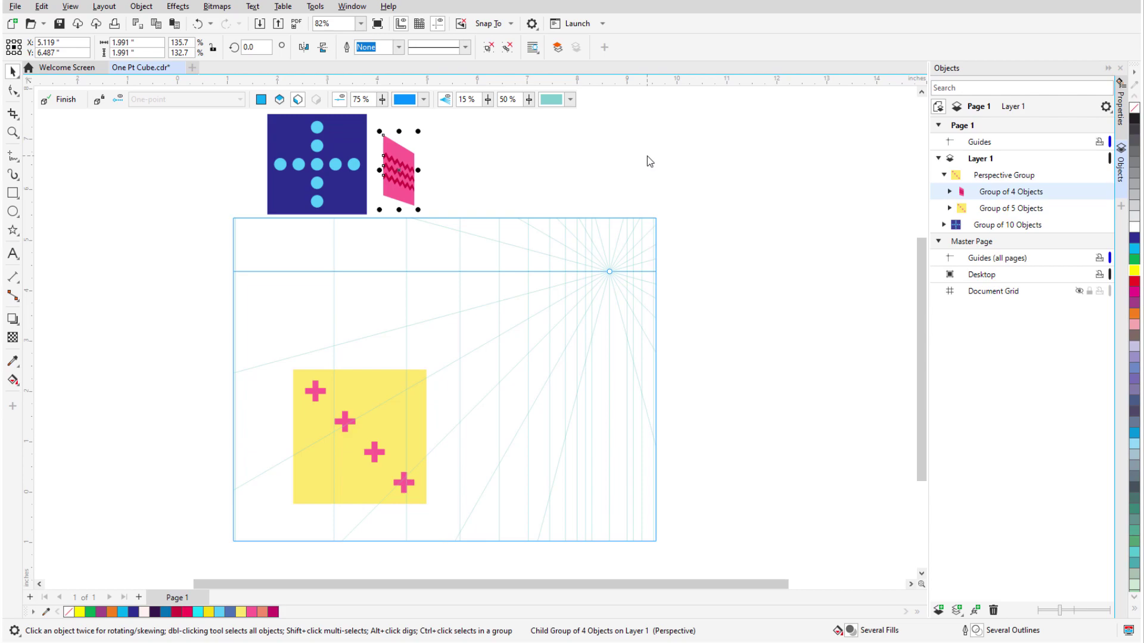
mouse_move(398, 193)
mouse_down()
mouse_move(443, 480)
mouse_move(428, 505)
mouse_up()
drag(459, 428, 551, 309)
click(738, 320)
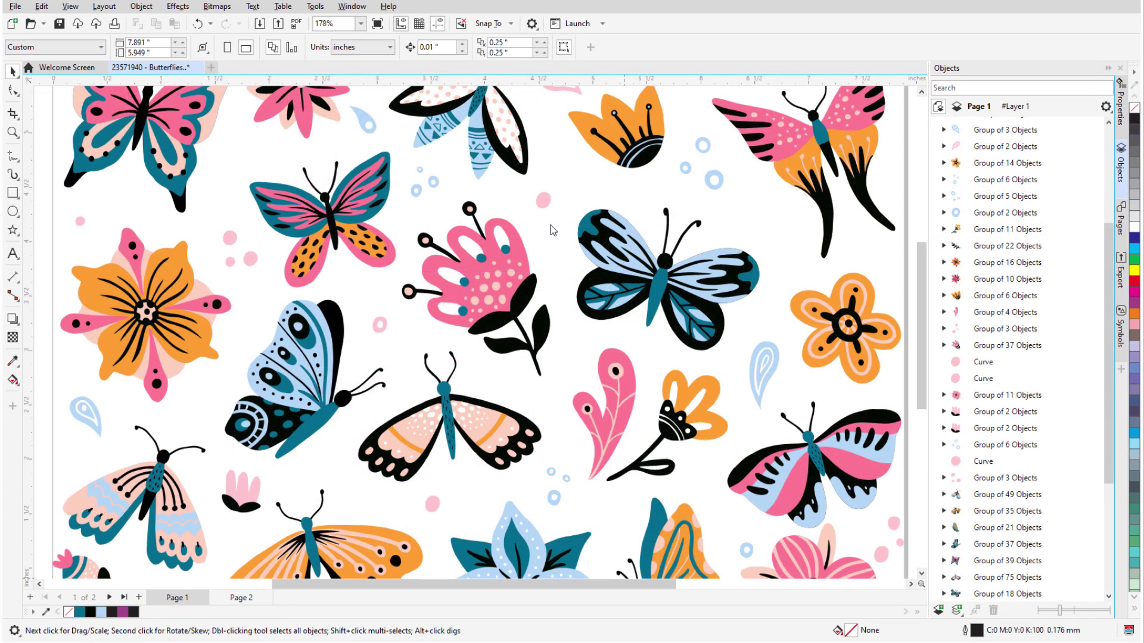
Step: Select the pink flower group, shrink it by a corner handle, then undo
click(486, 255)
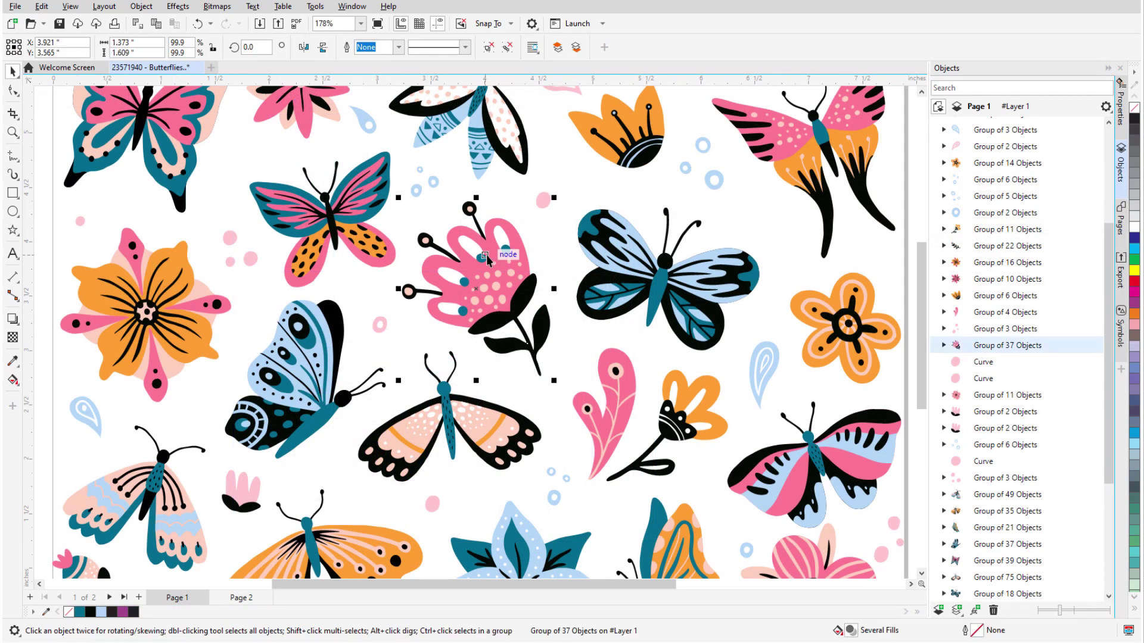
drag(402, 204, 487, 277)
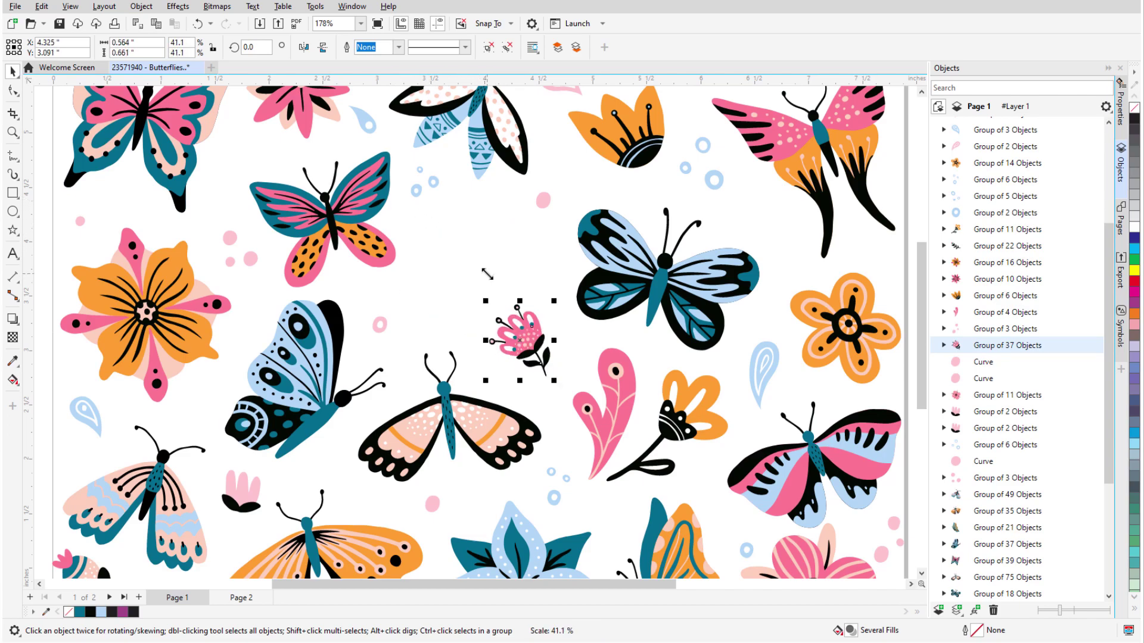
key(ctrl+z)
Step: Review Snapping in Tools > Options, confirm with OK, and shrink the flower again
click(328, 7)
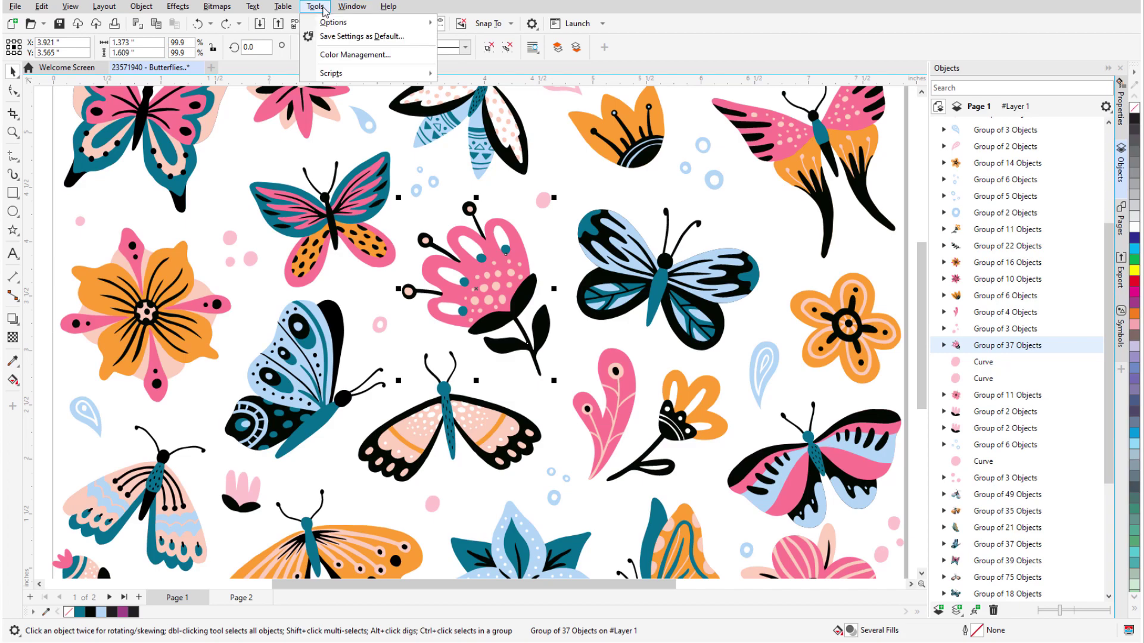
click(504, 27)
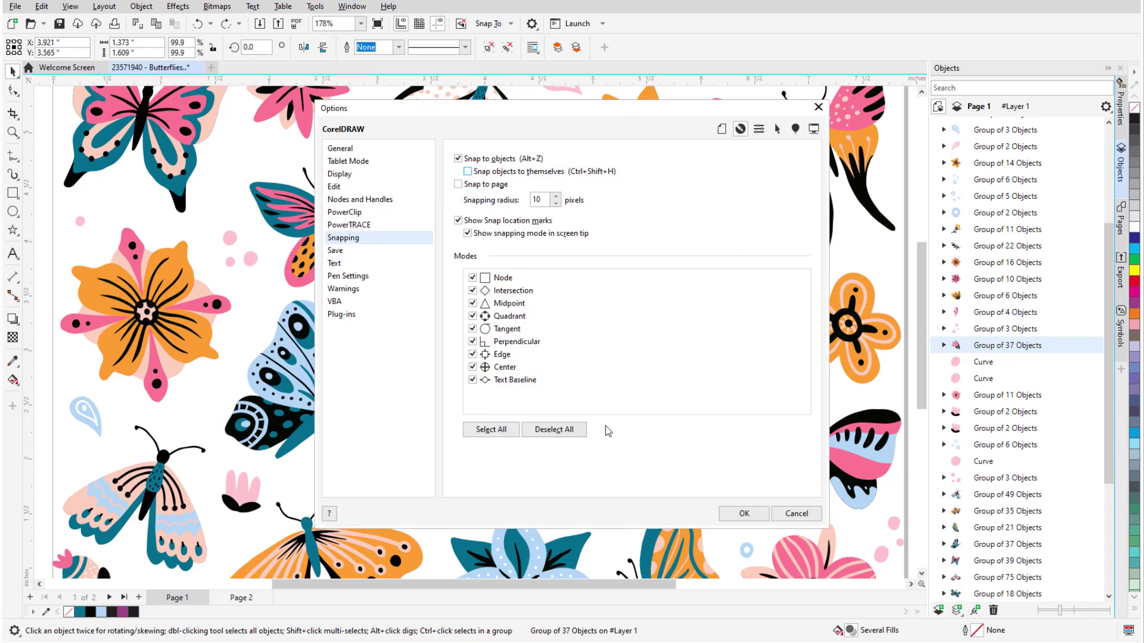
click(744, 512)
drag(399, 198, 452, 220)
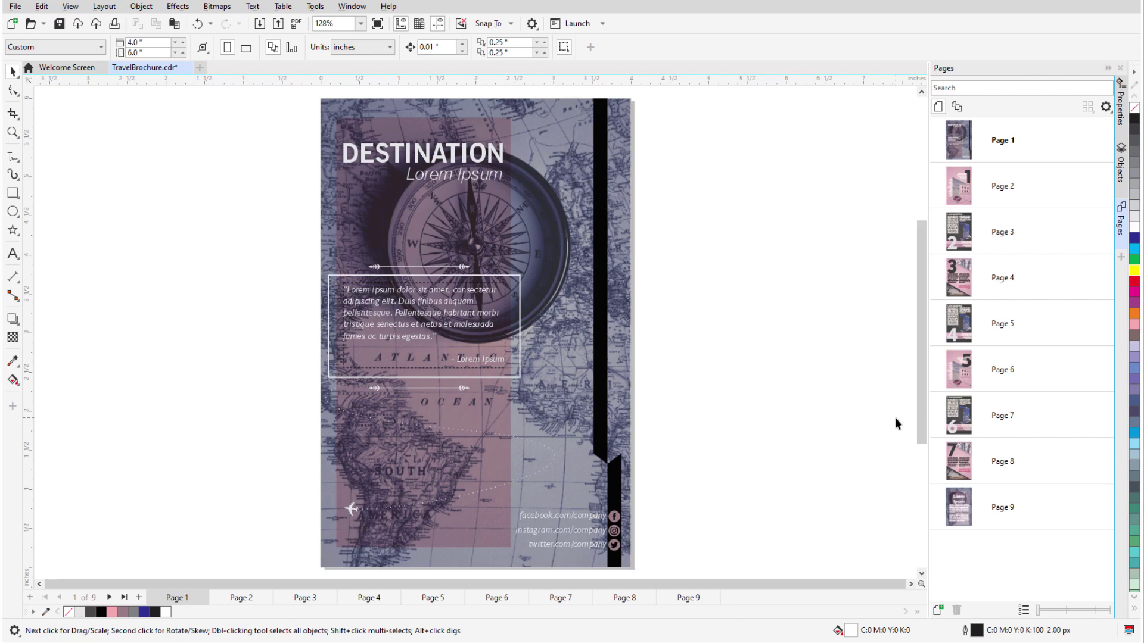
Step: Move the big-3 page to fifth position and enlarge the Pages docker thumbnails
click(1020, 278)
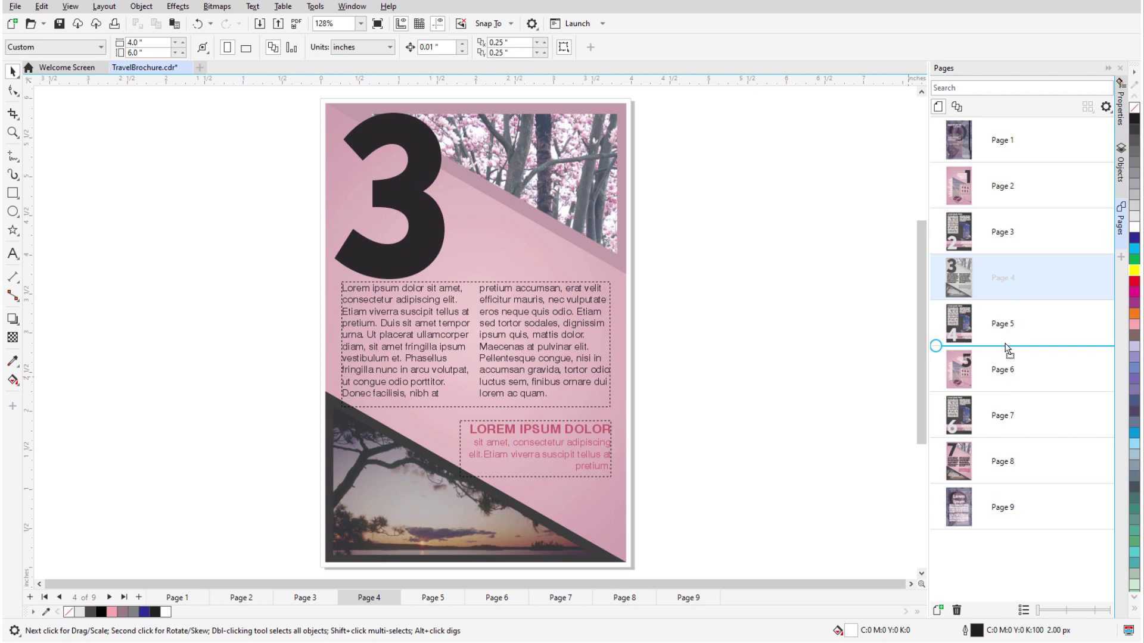
mouse_move(1019, 279)
mouse_down()
mouse_move(1006, 344)
mouse_move(1001, 271)
mouse_up()
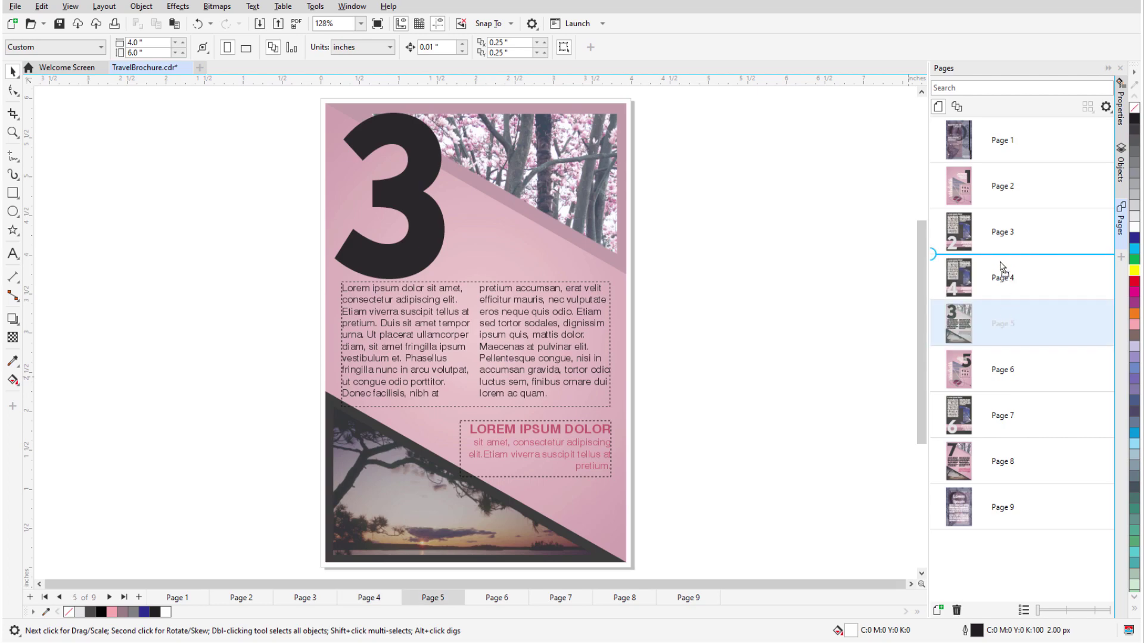
drag(1039, 611, 1045, 615)
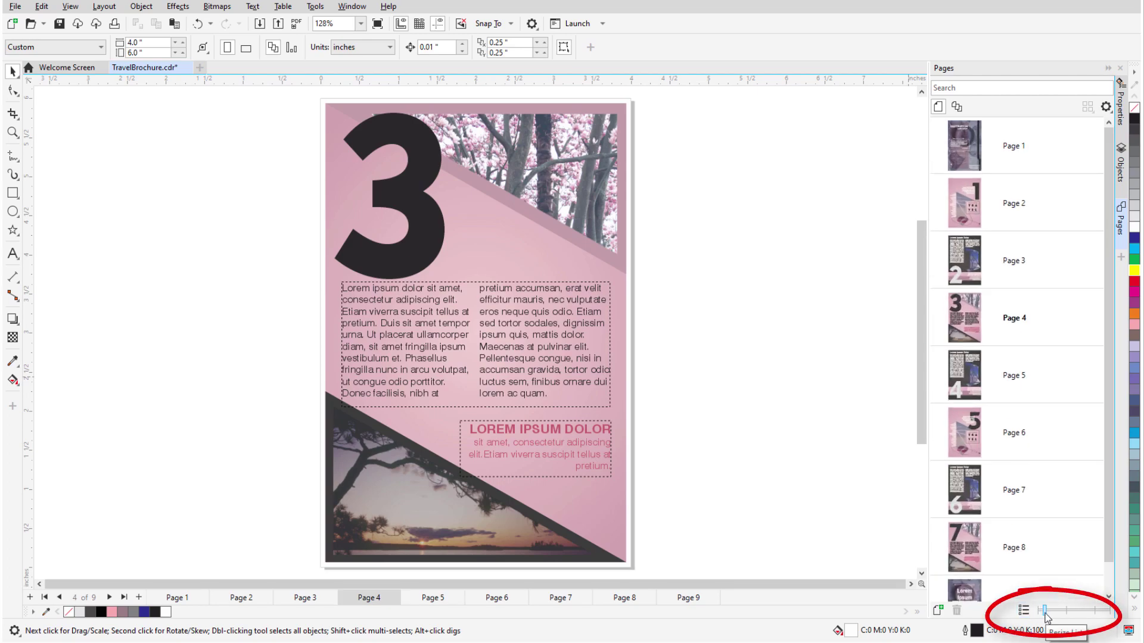
click(1108, 108)
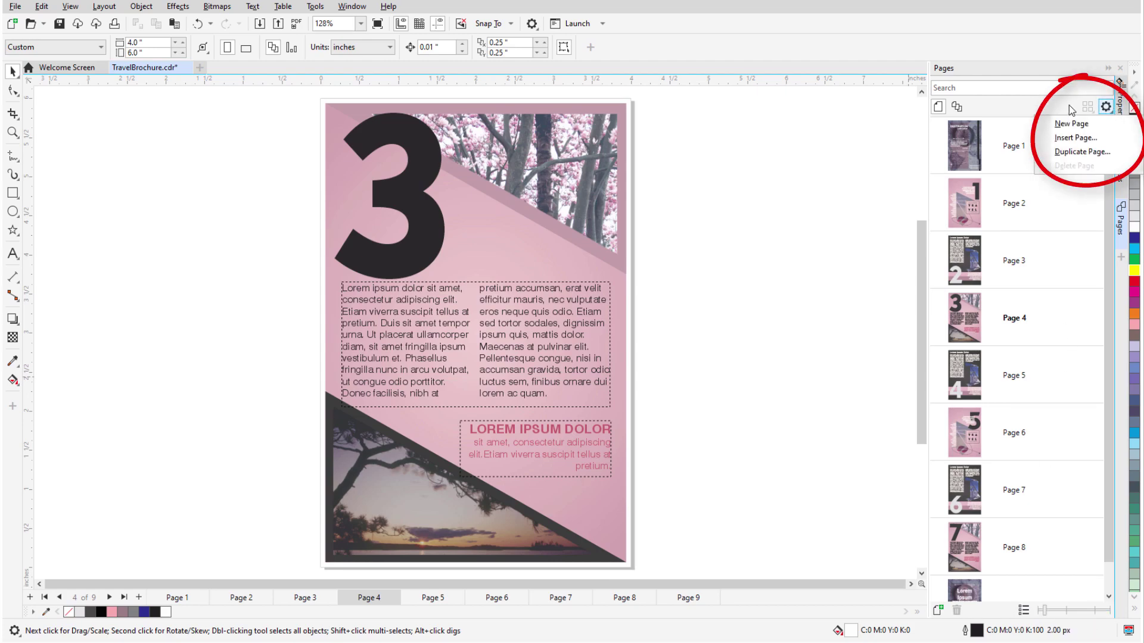
key(Escape)
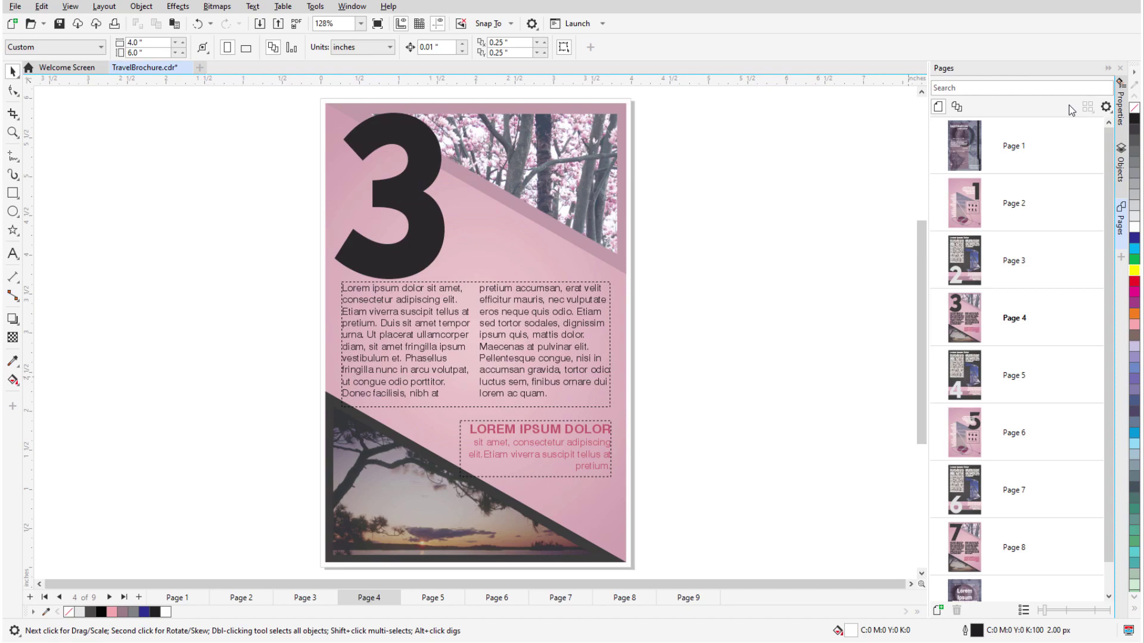
Step: Turn on Multipage view and arrange the pages in a three-column grid
click(960, 111)
scroll(653, 212, down, 2)
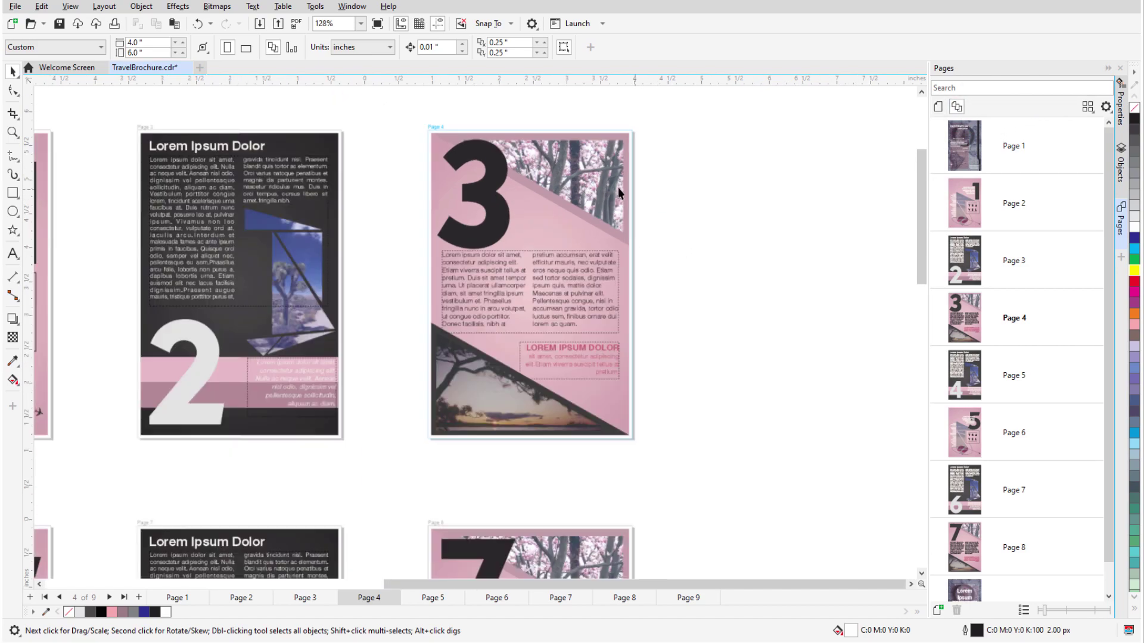
scroll(626, 209, down, 2)
scroll(626, 210, down, 2)
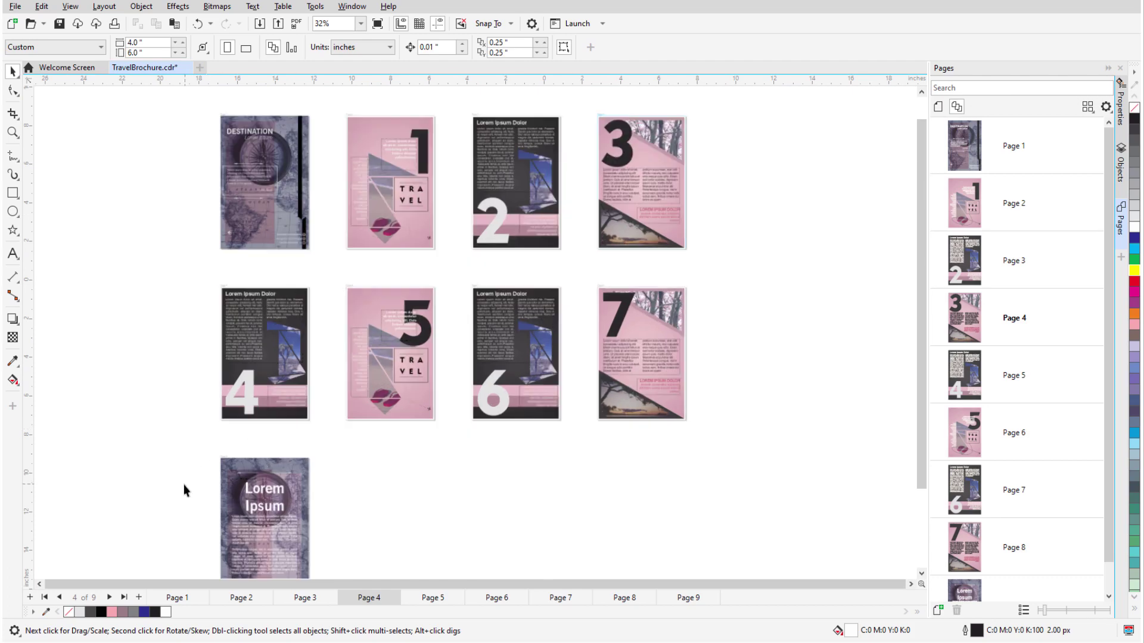
click(1087, 107)
click(1093, 129)
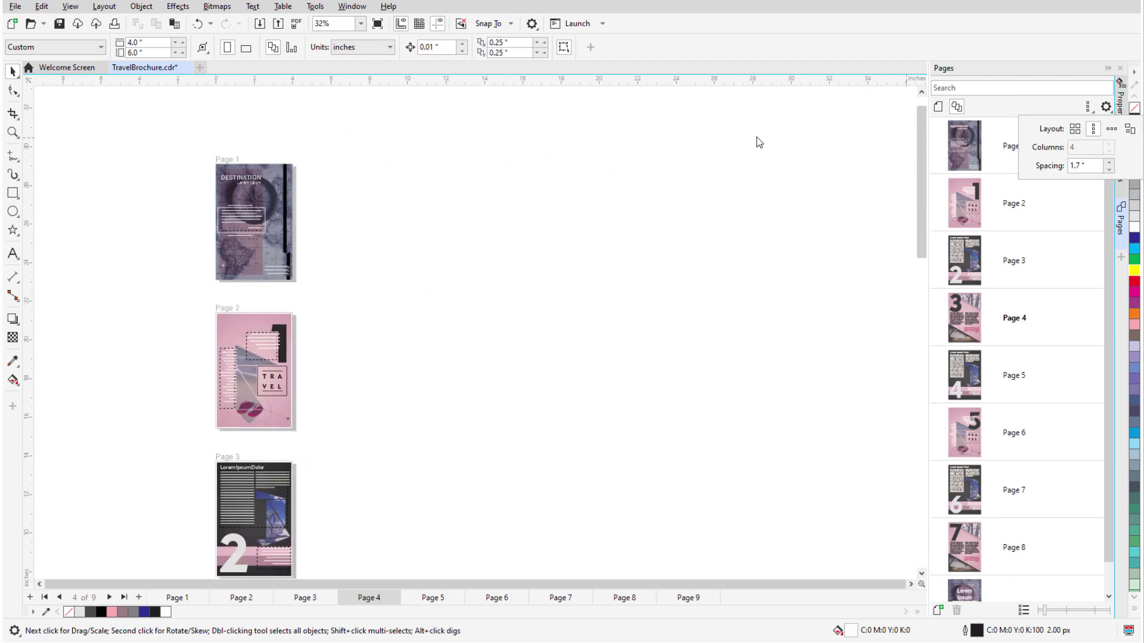
click(1111, 132)
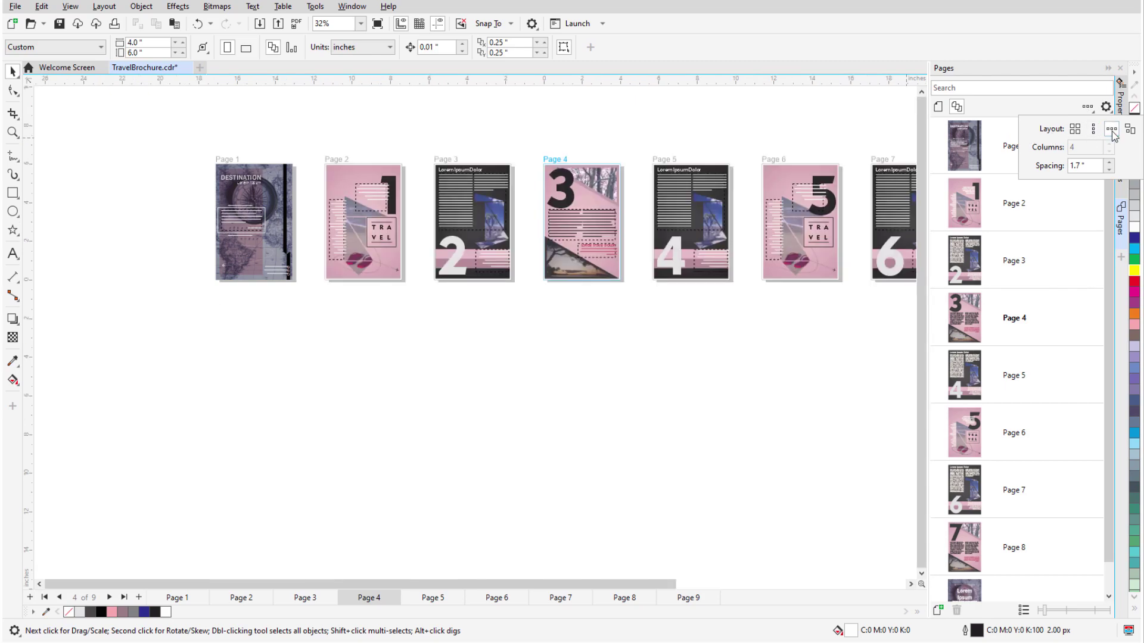
click(1075, 129)
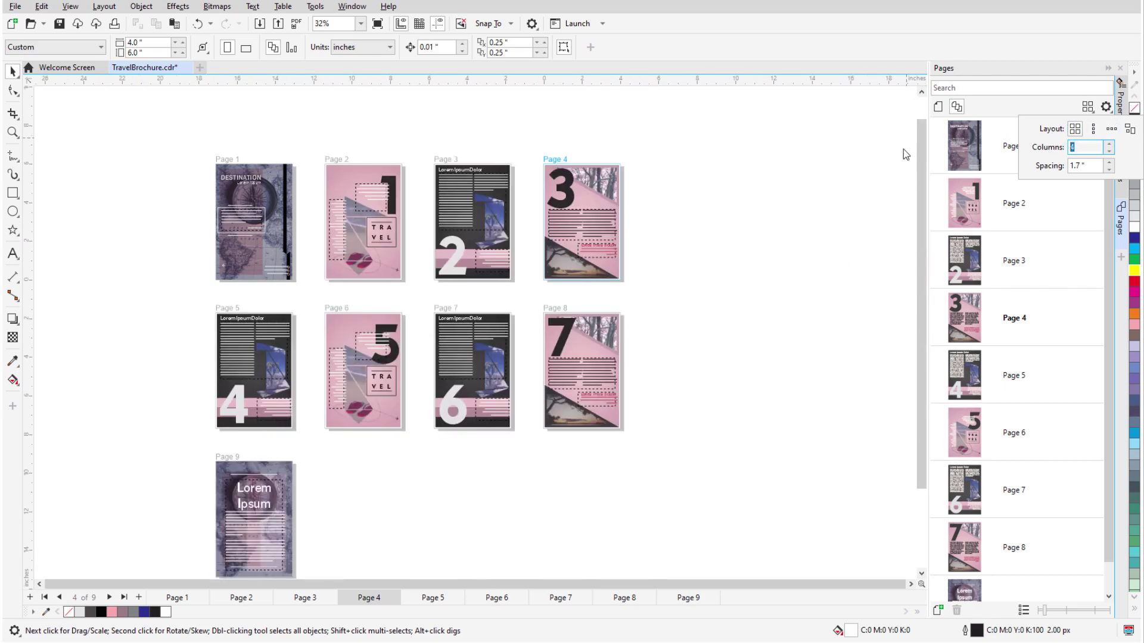
text(3)
key(Return)
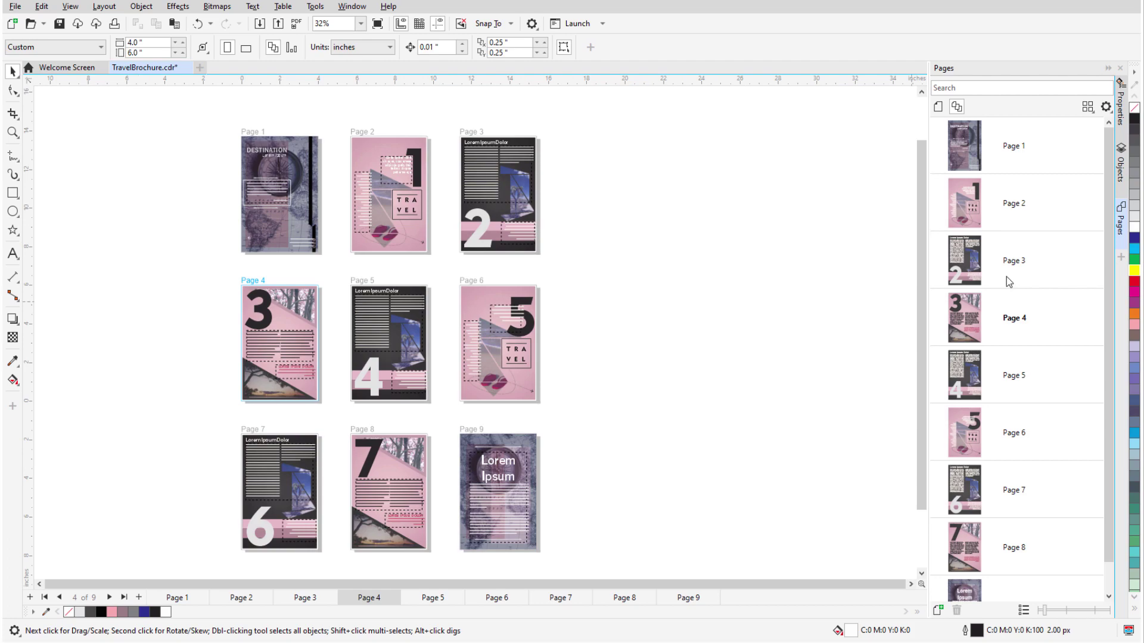
Step: Move Page 3 after Page 4, adjust its big number, and enlarge Page 3 from its corner
drag(1006, 282, 1014, 349)
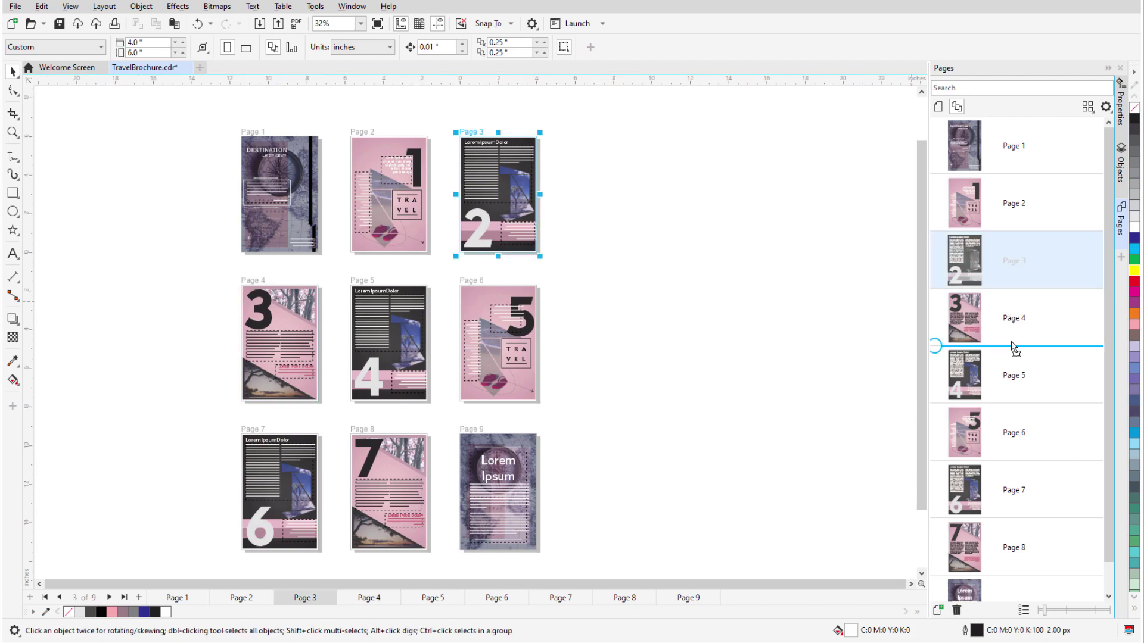
mouse_move(261, 377)
mouse_down()
mouse_move(484, 166)
mouse_move(265, 370)
mouse_up()
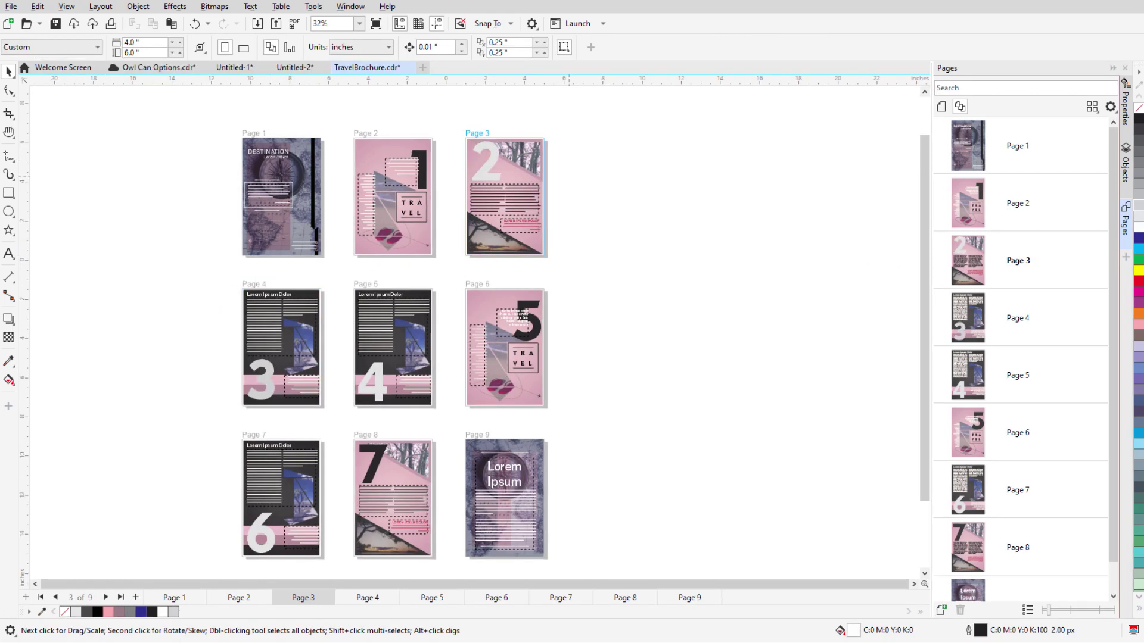
click(536, 192)
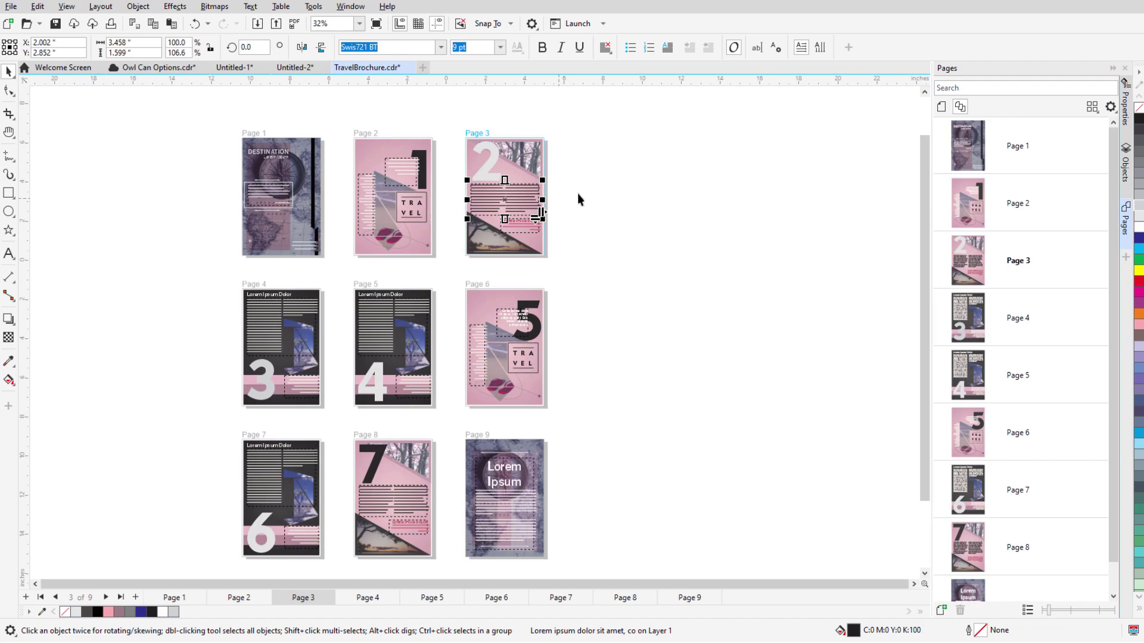
click(488, 137)
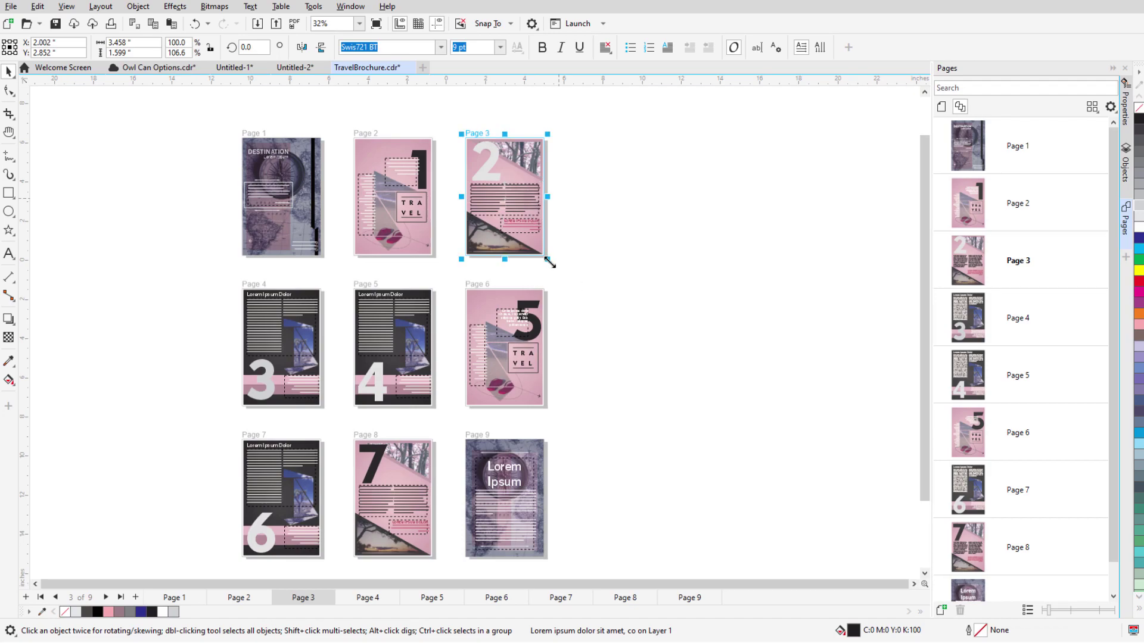
drag(548, 260, 561, 268)
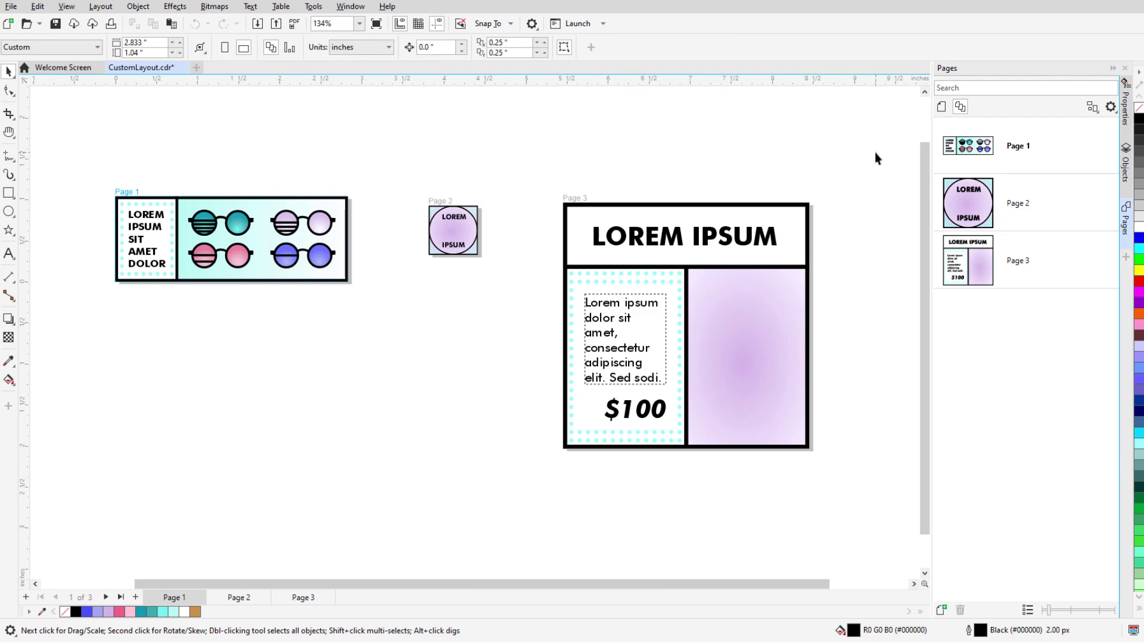
Step: Drag CustomLayout's Page 1 below Page 2, beside Page 3, on the canvas
click(1092, 107)
drag(139, 195, 335, 361)
mouse_move(447, 207)
mouse_down()
mouse_move(496, 291)
mouse_move(509, 292)
mouse_up()
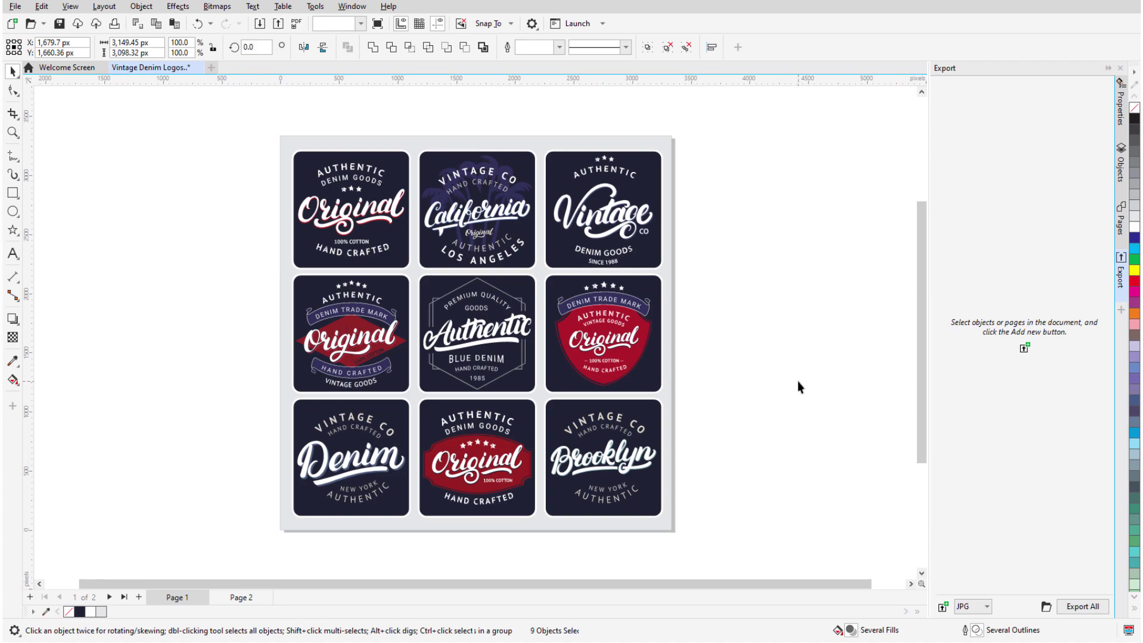
Step: Queue all nine selected denim logos as PNG and export them all
click(797, 382)
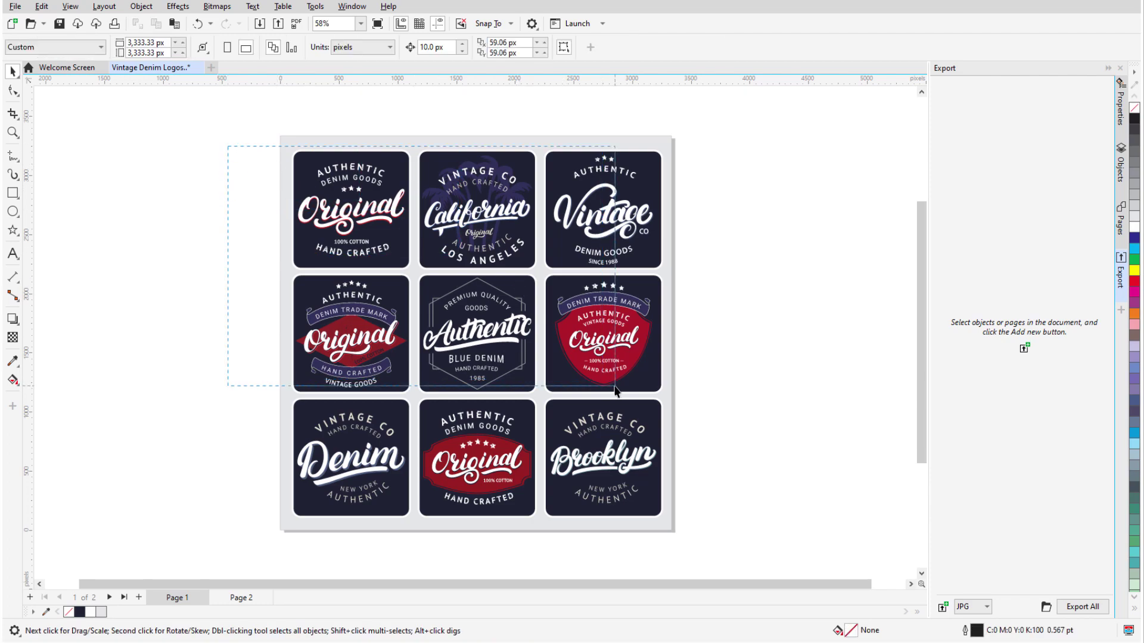
drag(413, 214, 693, 527)
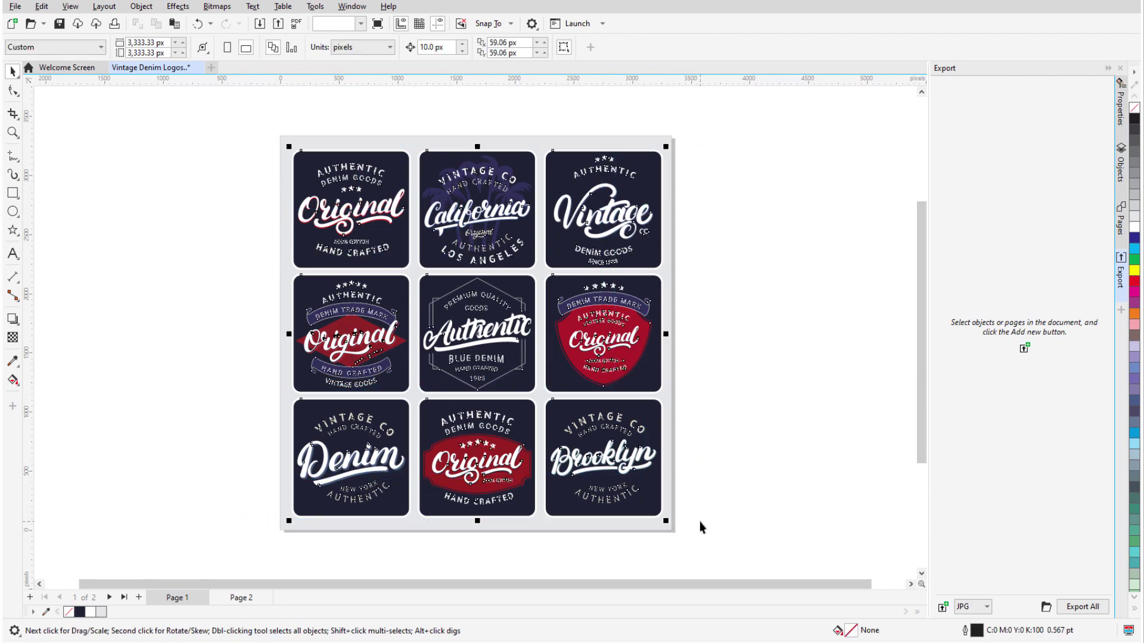
click(972, 607)
click(1023, 353)
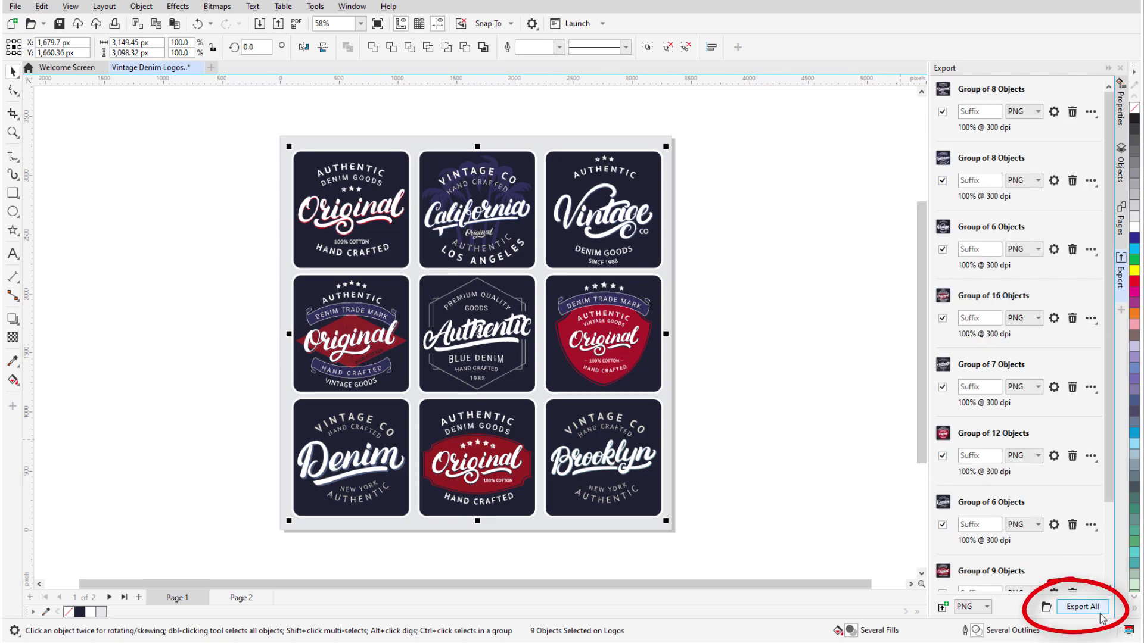
click(1081, 606)
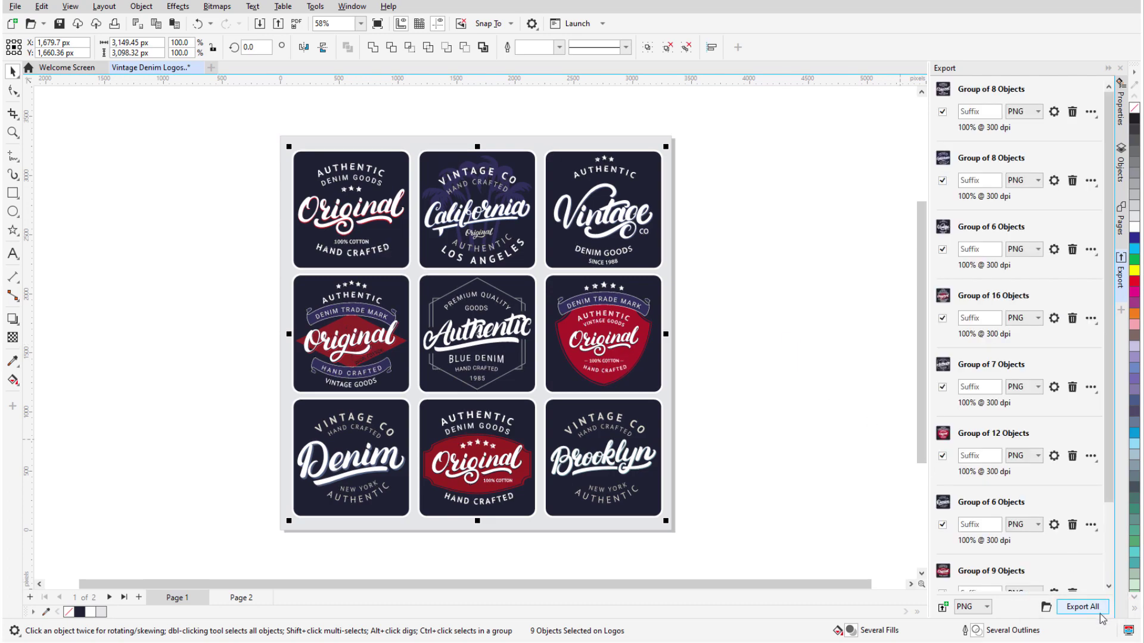
Step: Queue the top-left Original logo group and duplicate its entry as a JPG
click(351, 192)
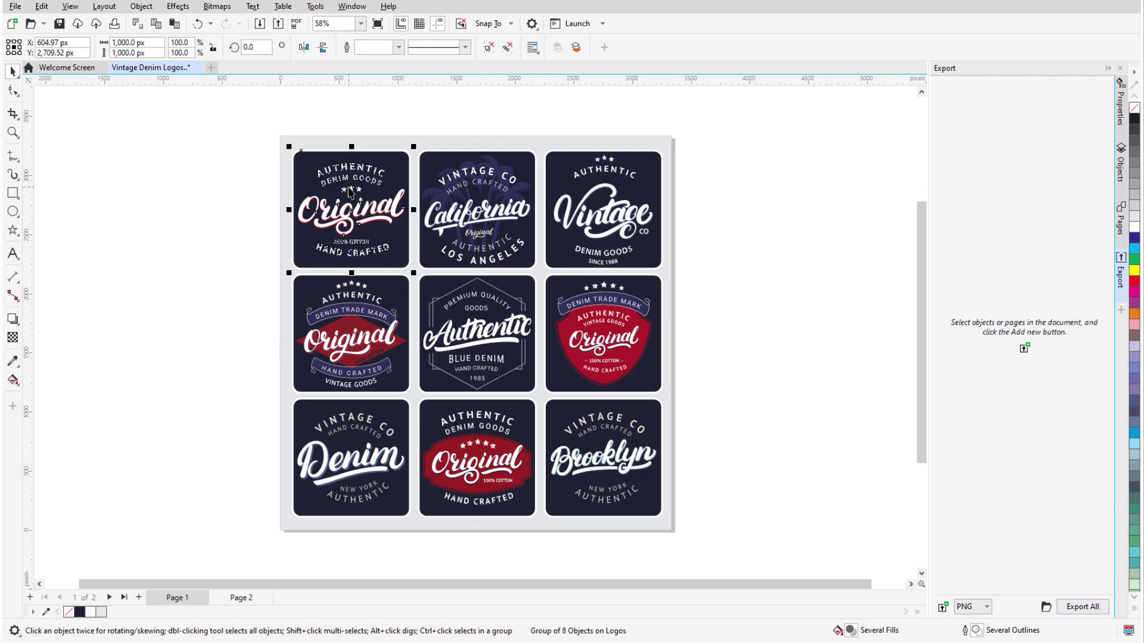
click(1024, 348)
click(1090, 112)
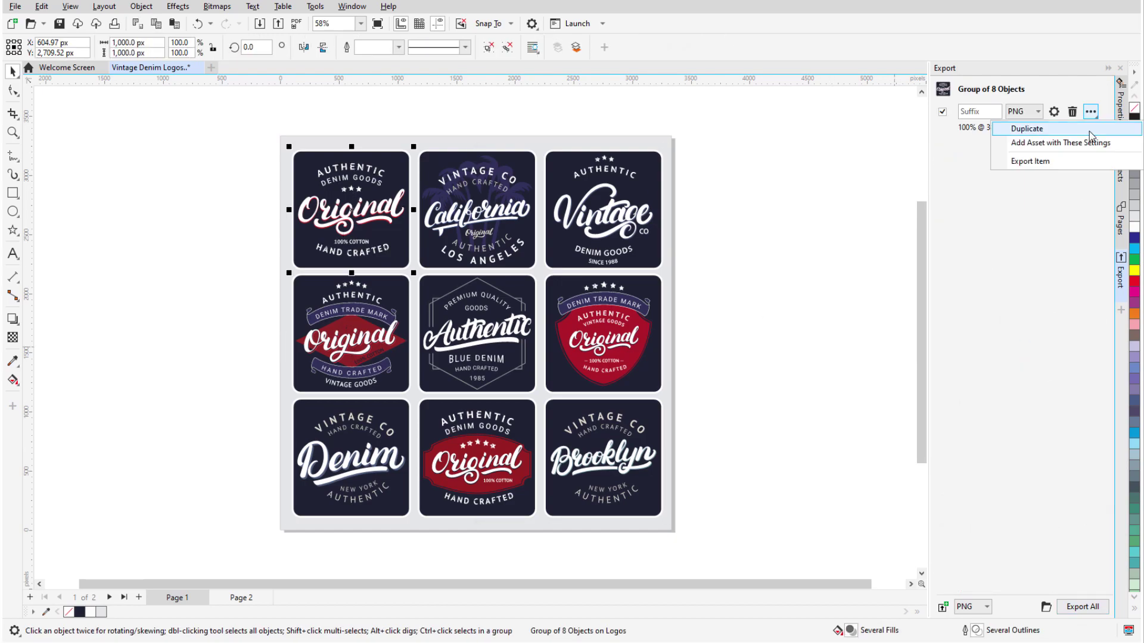
click(1092, 130)
click(1036, 148)
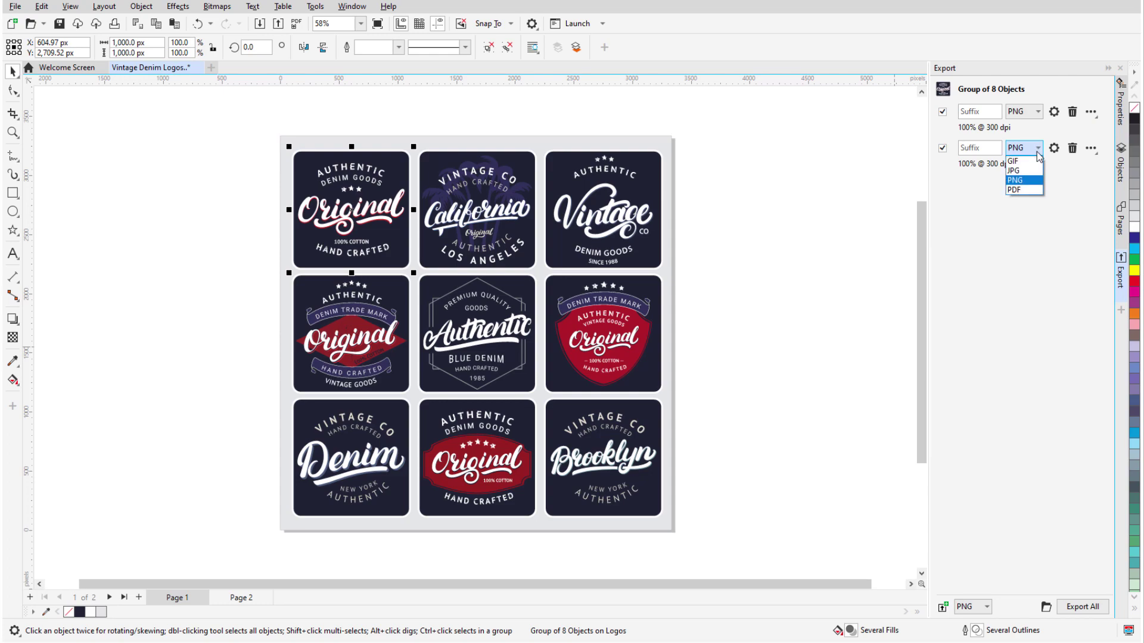
click(1019, 170)
Step: Apply the PNG and JPG setups to the other logos, and queue Real Estate pages 1–4 as PDF
click(843, 203)
click(503, 204)
key(ctrl+u)
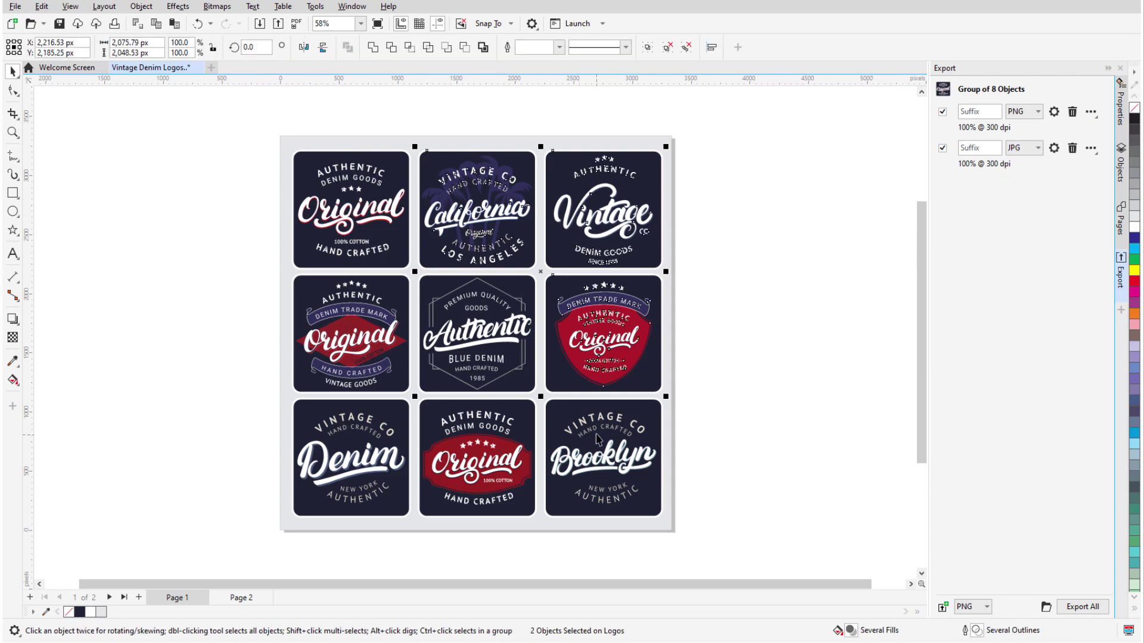
click(1090, 112)
click(1098, 146)
click(1046, 158)
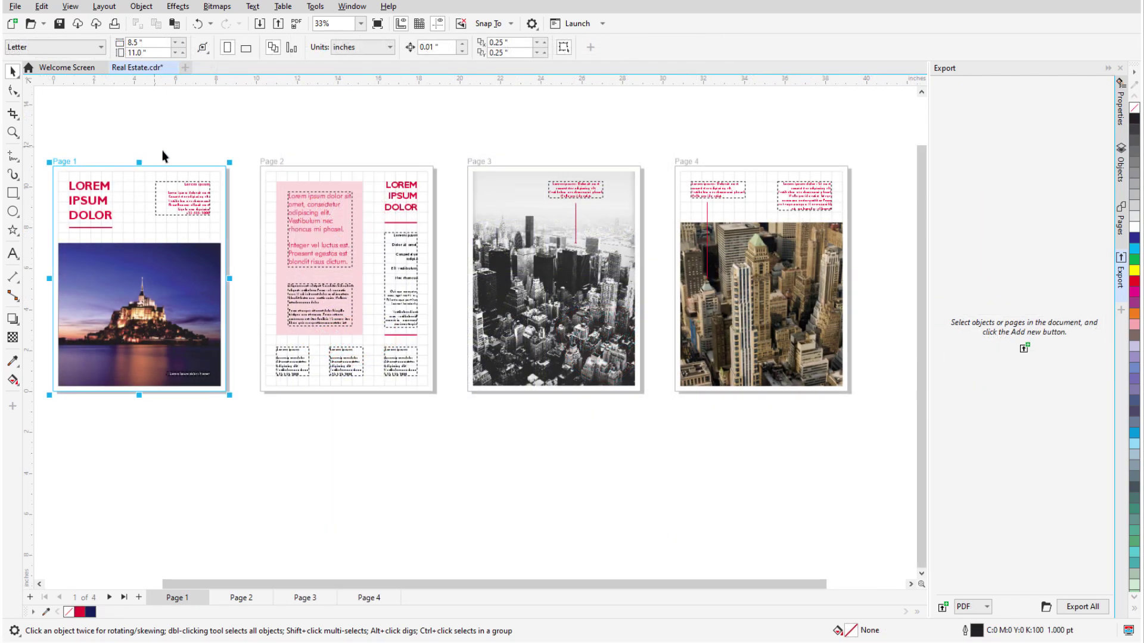
shift+click(475, 163)
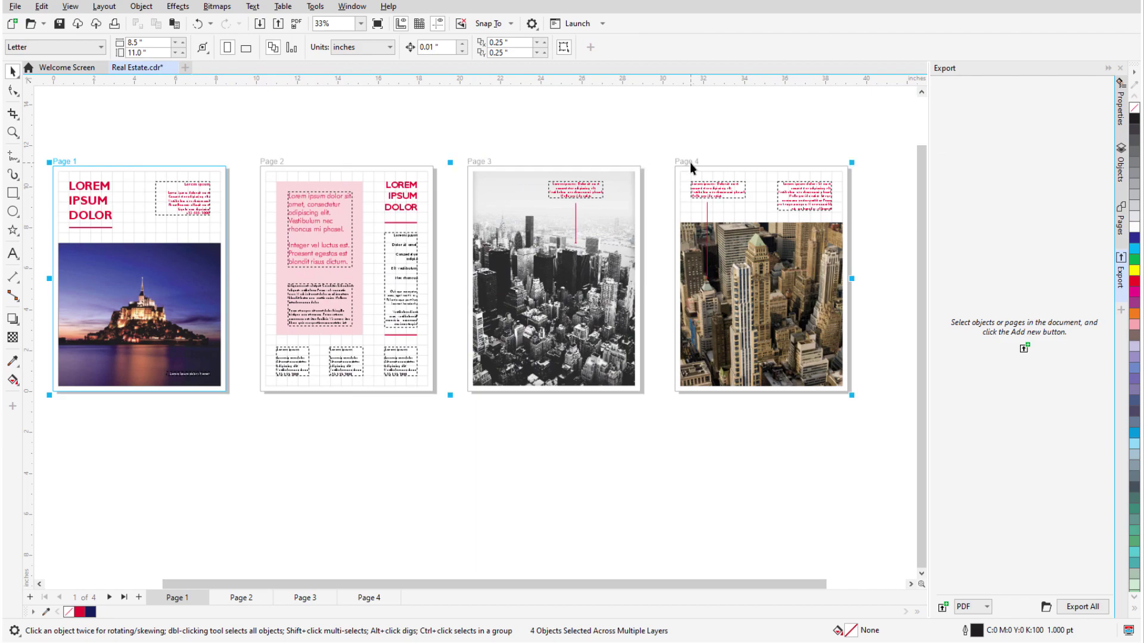
click(1024, 349)
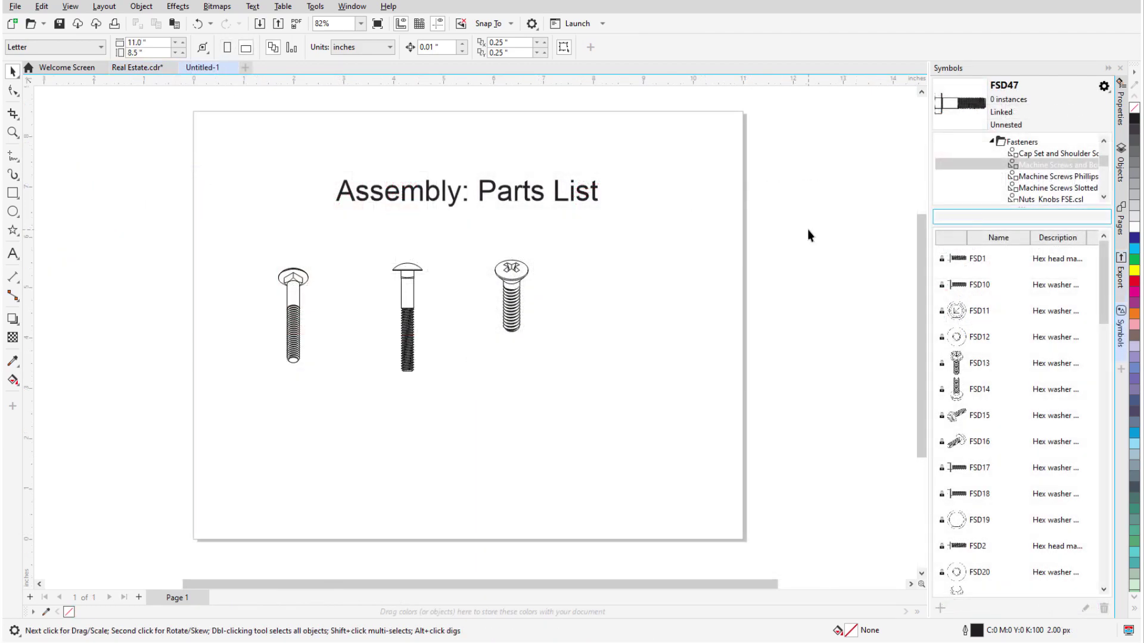
text(hex b)
Step: Place the FSD51 hex bolt symbol to the right of the third fastener
click(976, 364)
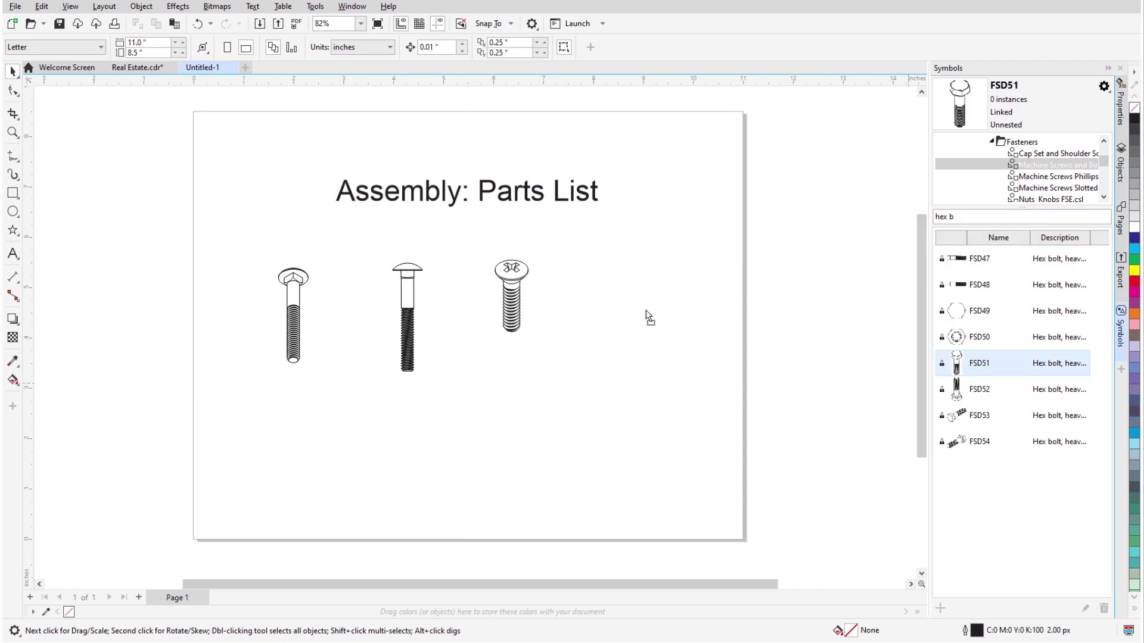
drag(648, 317, 608, 316)
mouse_move(635, 269)
mouse_down()
mouse_move(602, 327)
mouse_move(612, 298)
mouse_up()
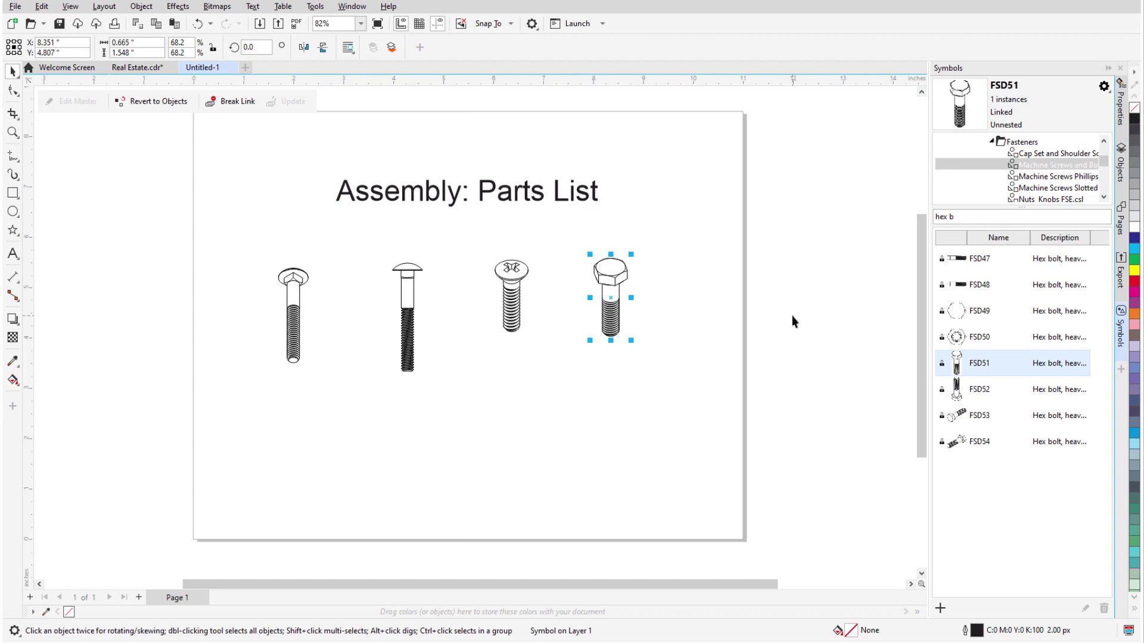
click(1120, 165)
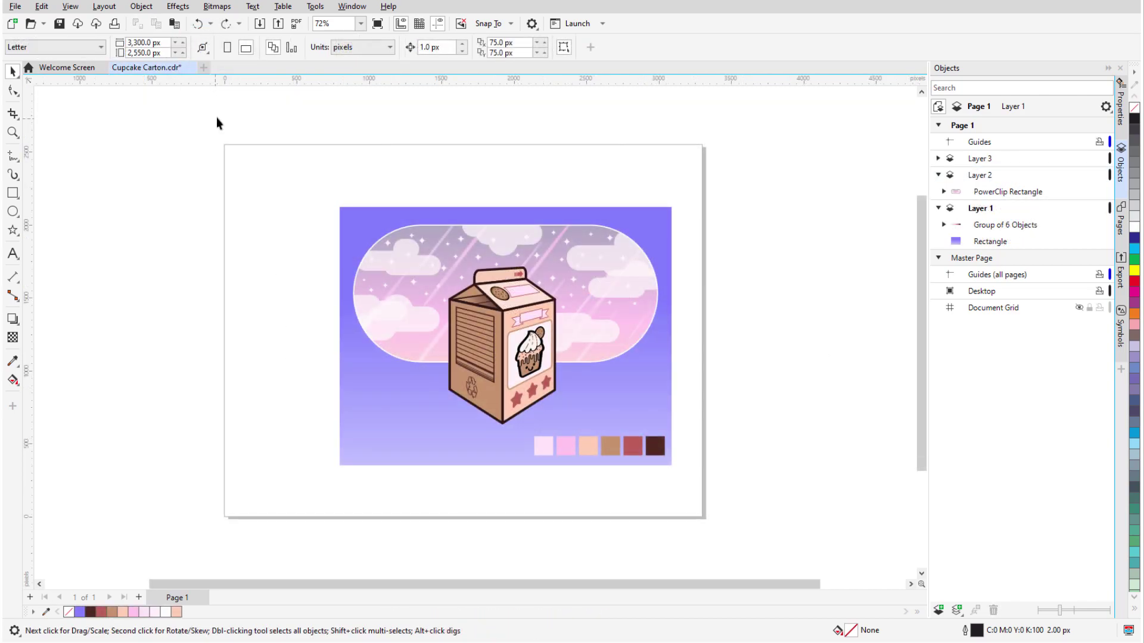
Step: Autofit the Cupcake Carton page to its artwork with a 10 px margin
click(206, 49)
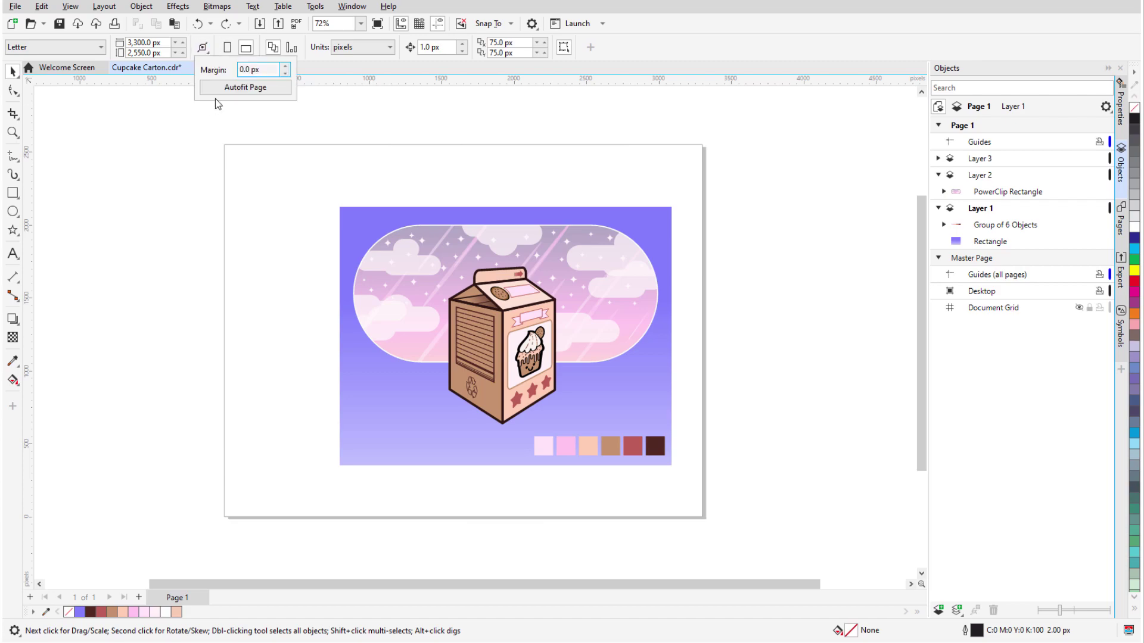
click(245, 87)
key(ctrl+z)
click(205, 49)
click(257, 74)
text(10)
key(Return)
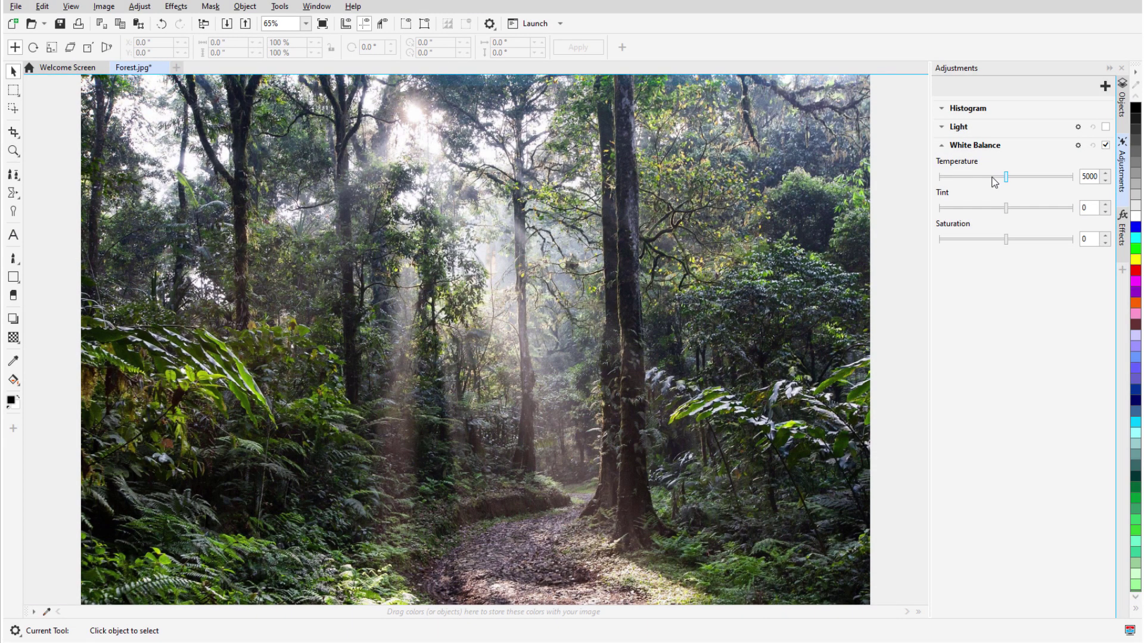
Step: Set the white balance to temperature 4340, tint 11 and saturation 16
click(991, 177)
click(1012, 207)
click(1017, 240)
Step: Add a Hue/Saturation/Lightness adjustment with hue -37, saturation -29 and lightness 13
click(1106, 87)
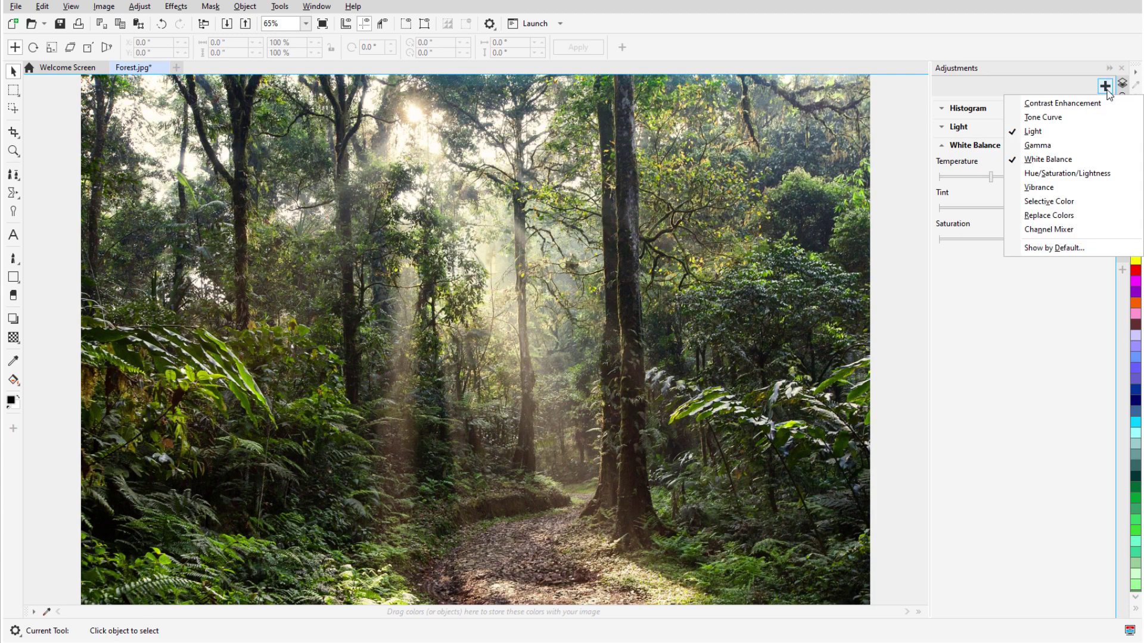
click(1096, 173)
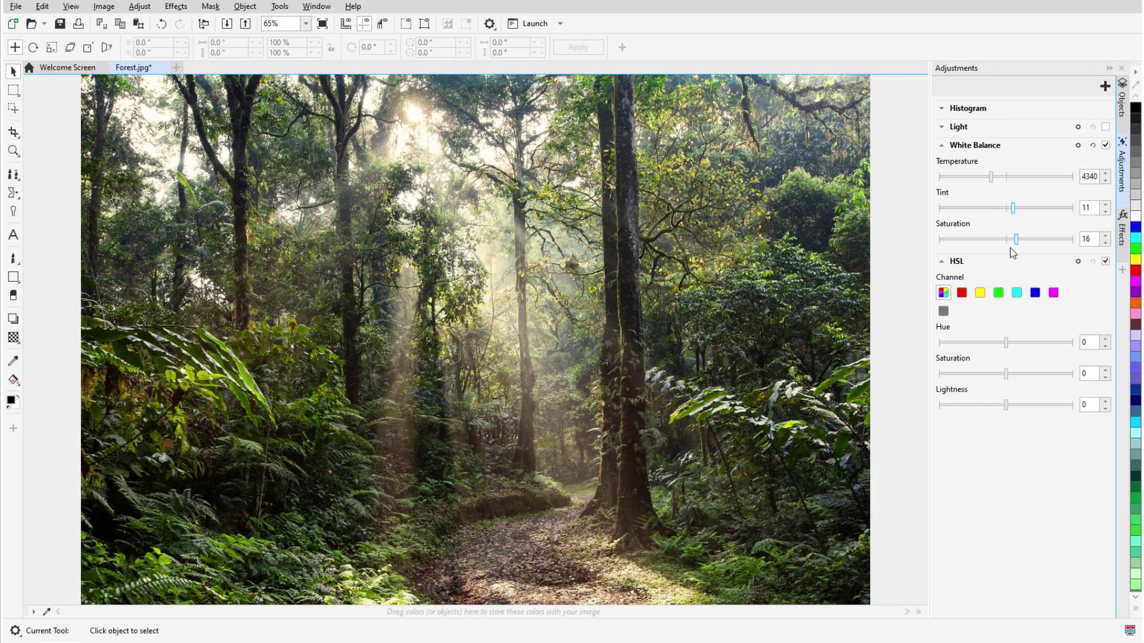
click(992, 342)
drag(1005, 373, 987, 373)
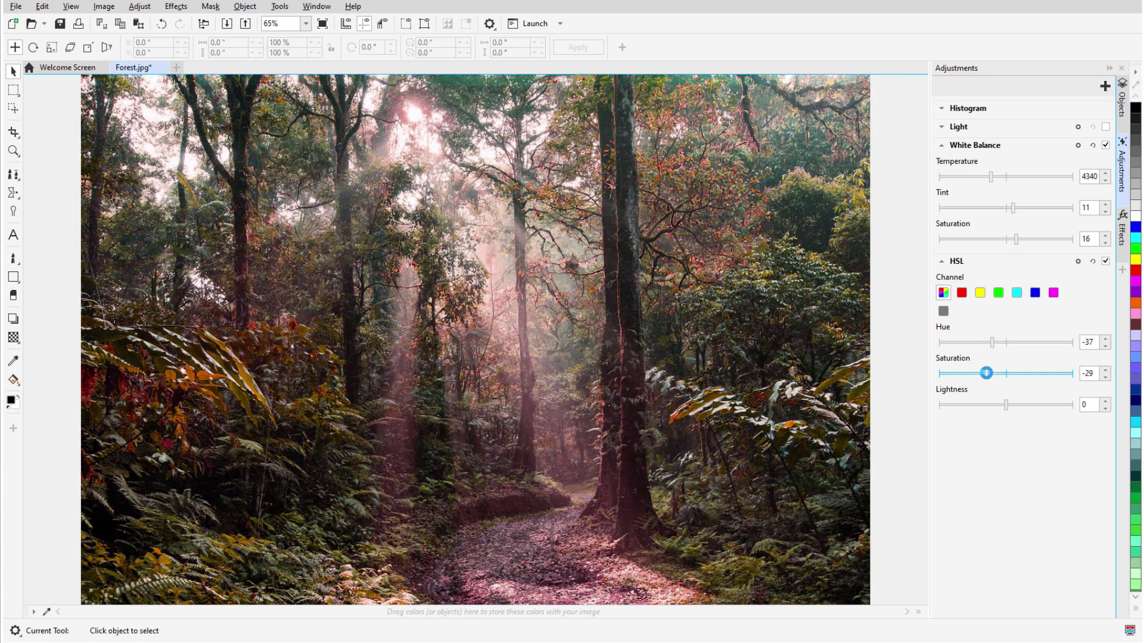
click(1014, 405)
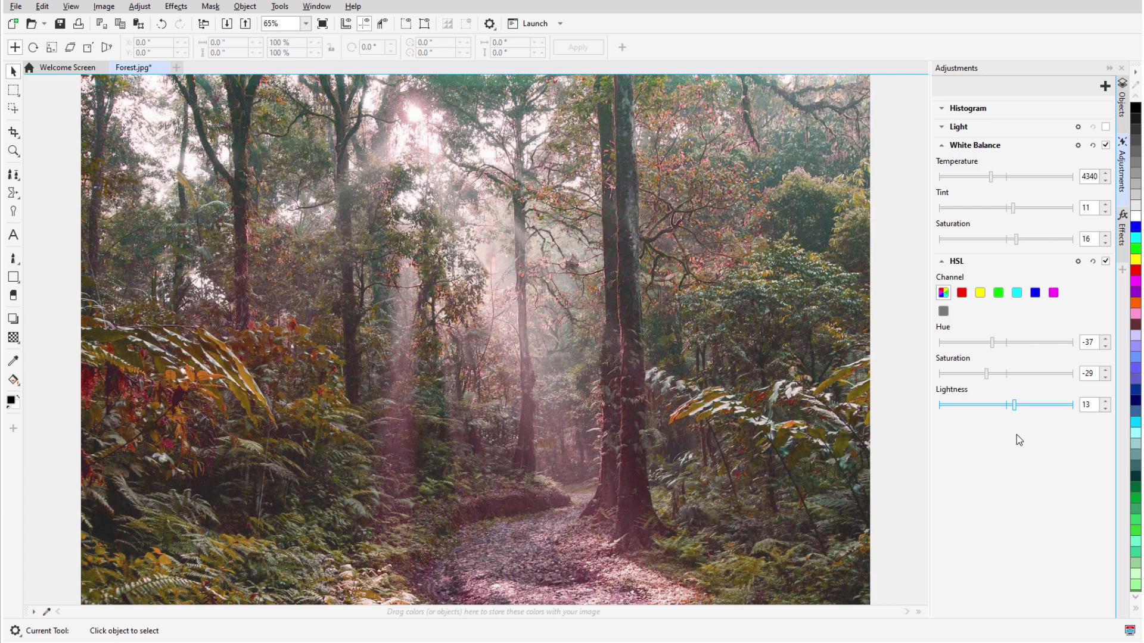
Step: Toggle both adjustments off and on to compare, then push the hue to -68
click(1106, 262)
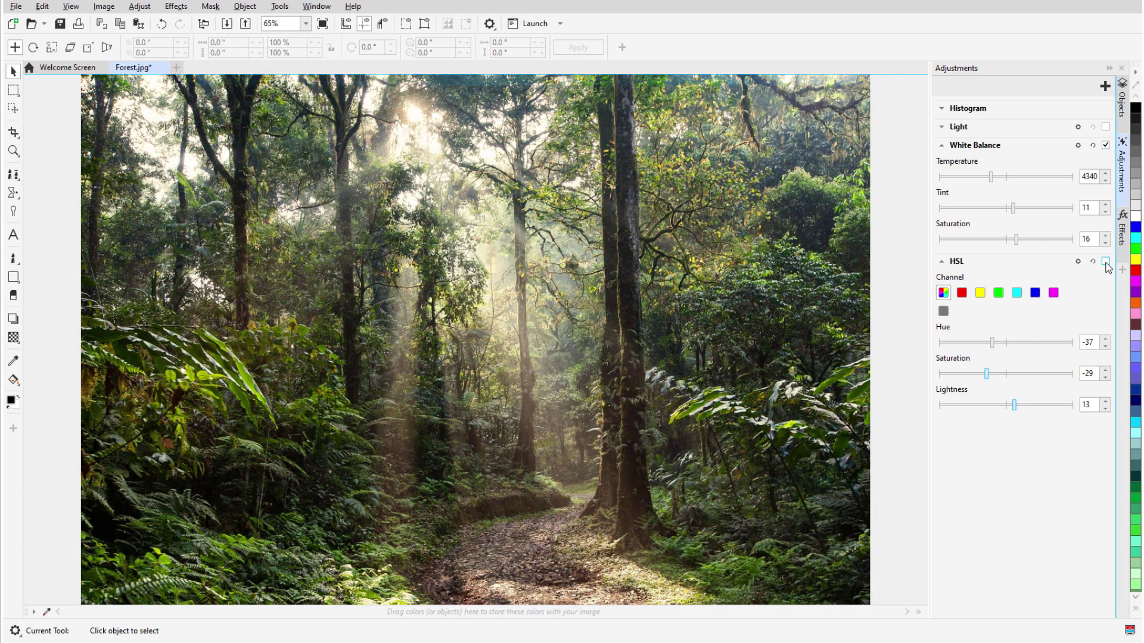
click(1106, 262)
click(1105, 145)
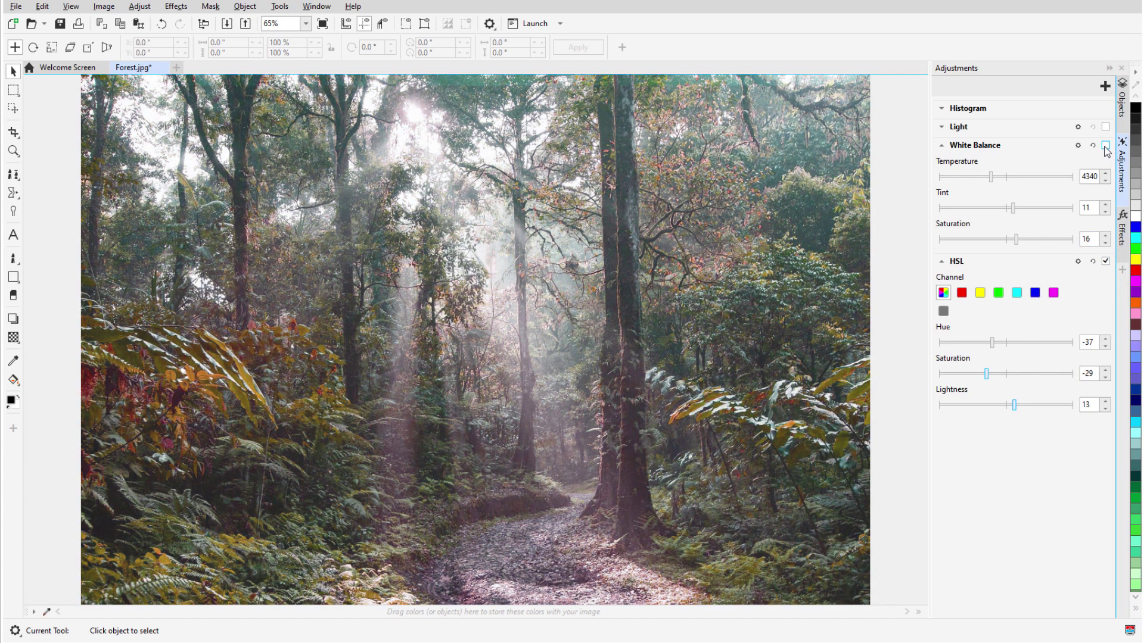
click(1105, 145)
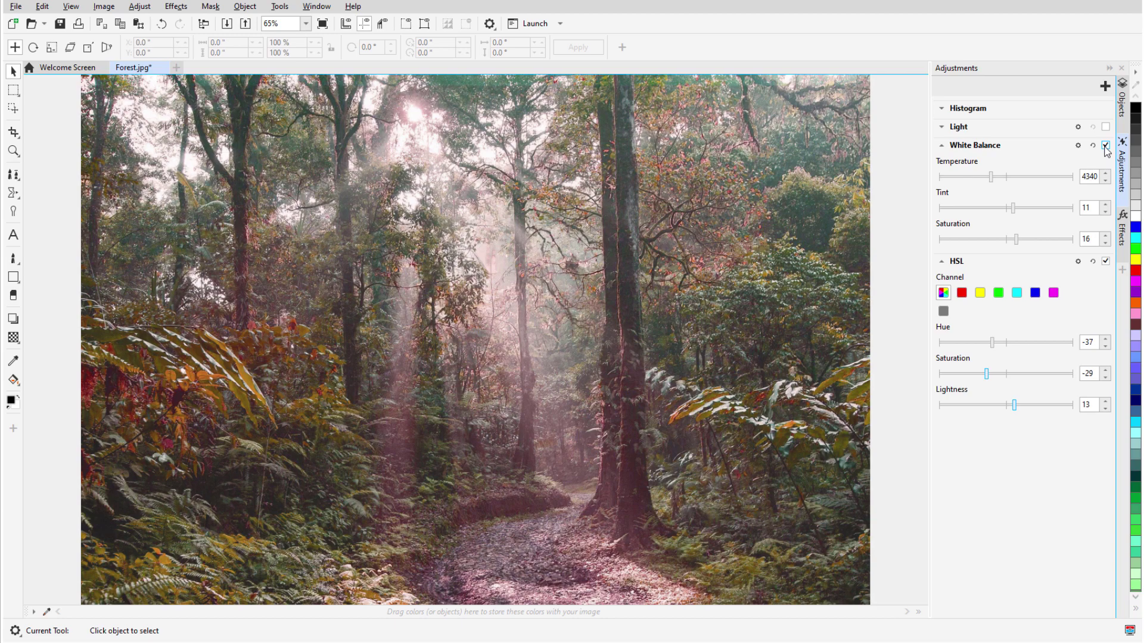
click(980, 343)
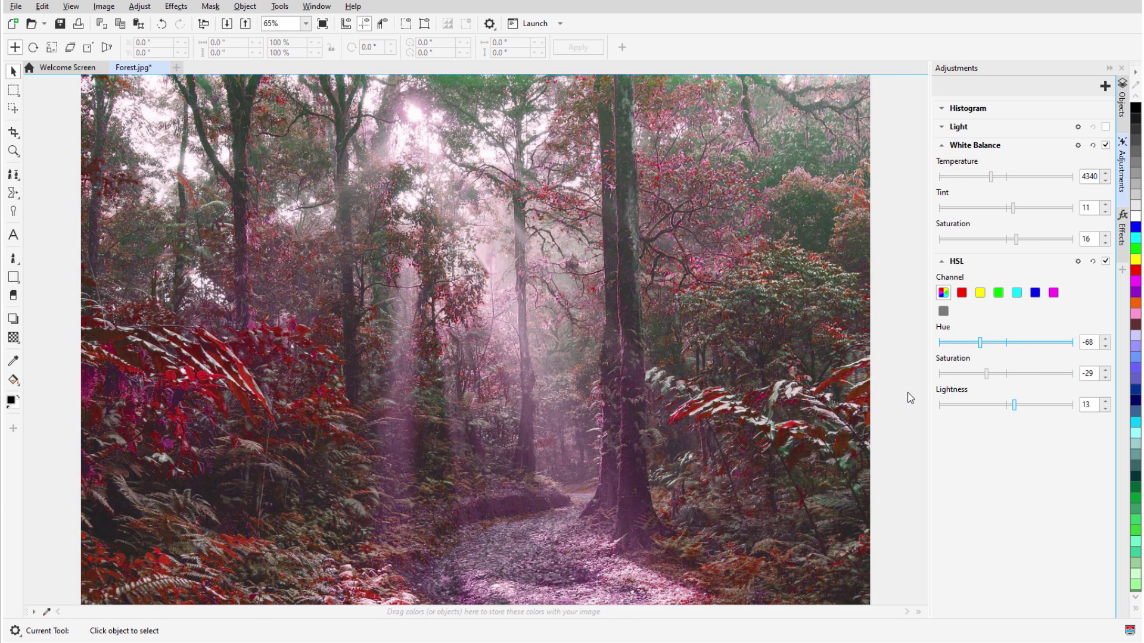
click(1078, 145)
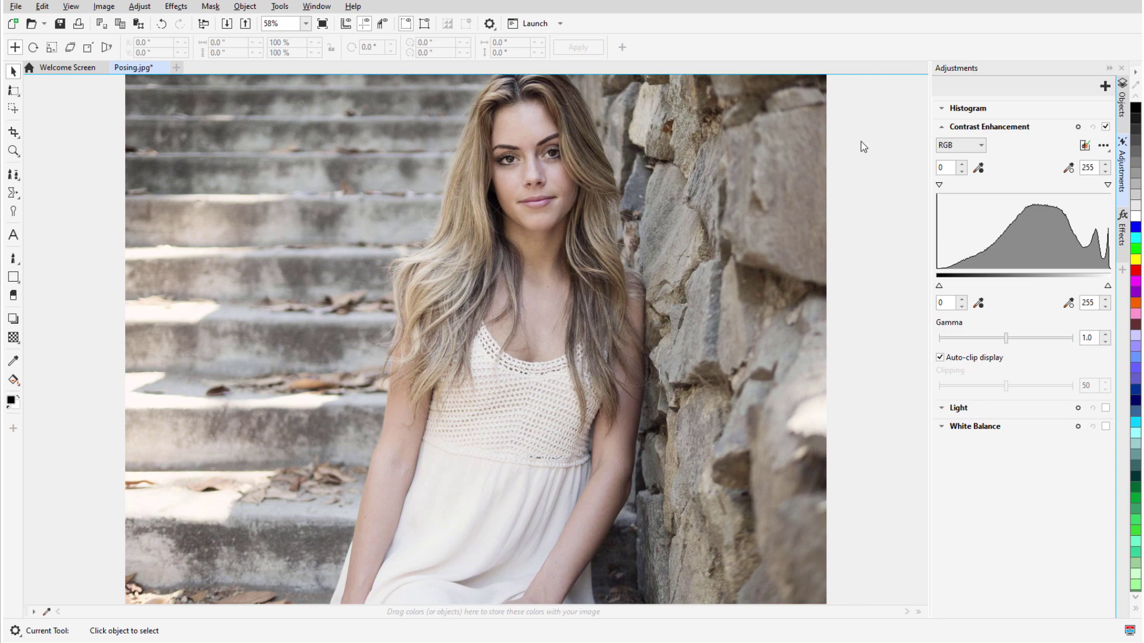
Step: Apply local Contrast Enhancement with black point 30 and white point 190, masked over the woman
click(1078, 128)
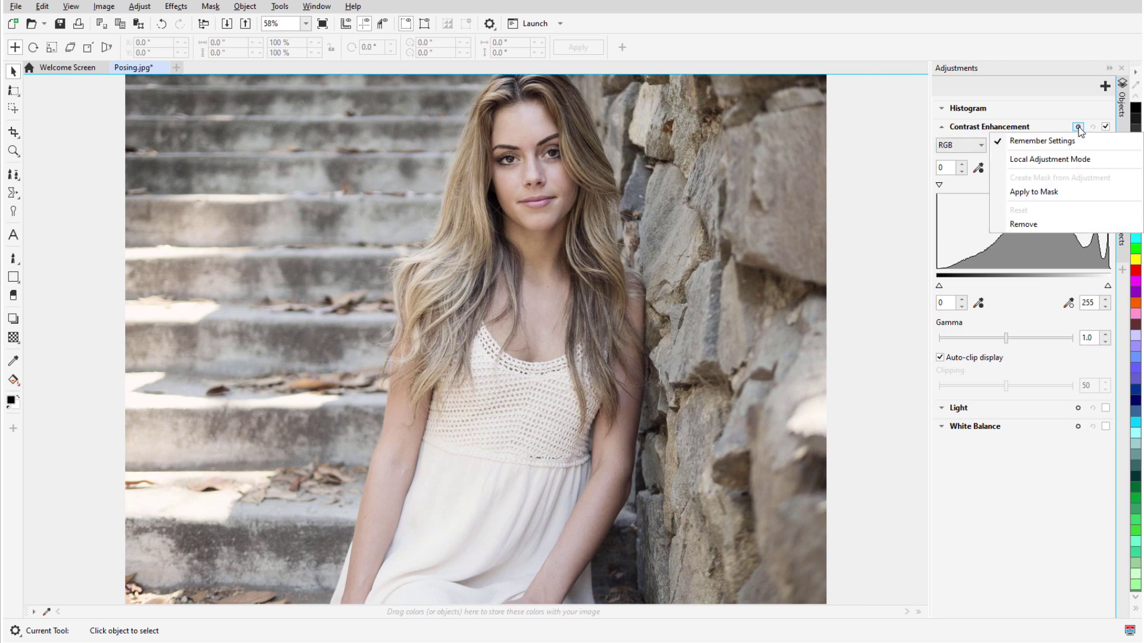
click(1105, 159)
click(978, 168)
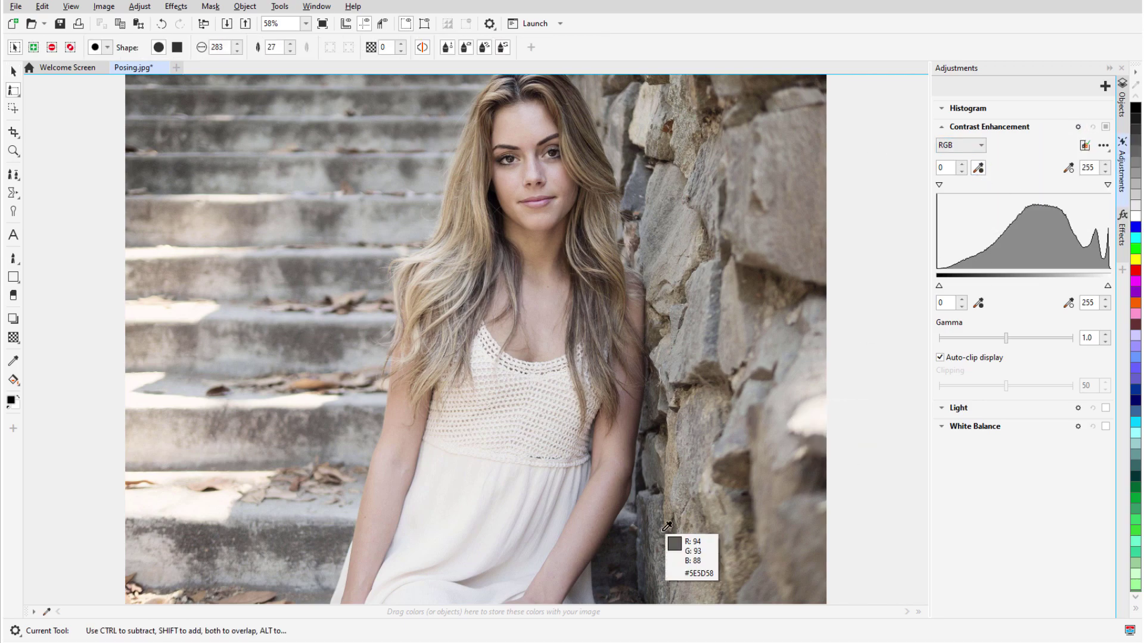
click(601, 546)
click(576, 535)
mouse_move(531, 130)
mouse_down()
mouse_move(400, 541)
mouse_move(542, 537)
mouse_move(608, 296)
mouse_move(462, 545)
mouse_move(510, 573)
mouse_up()
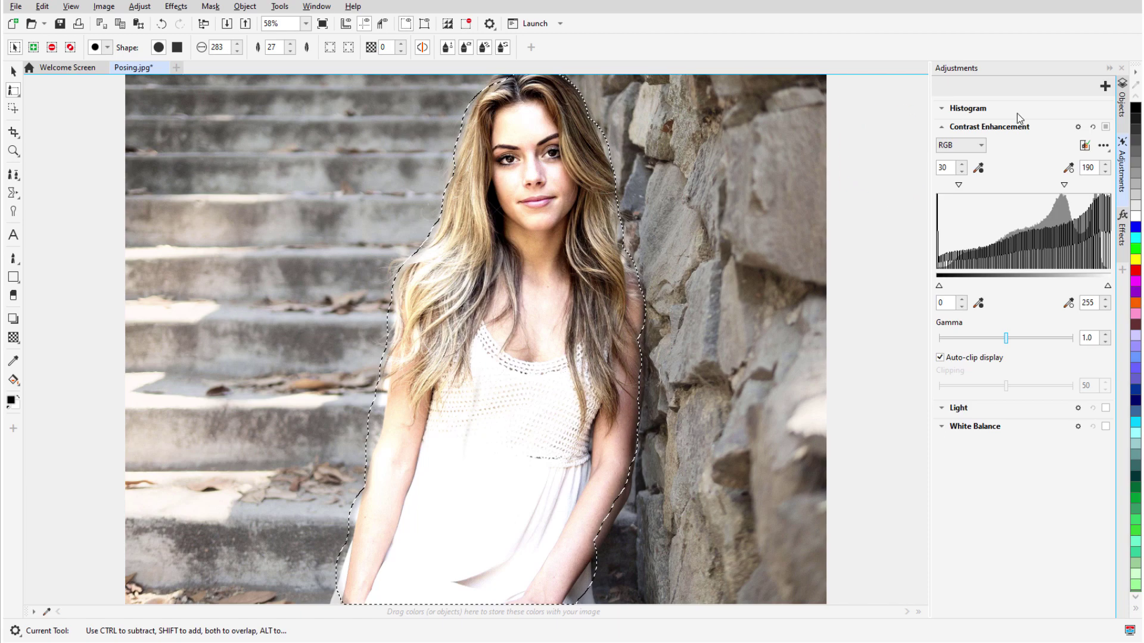
click(1104, 90)
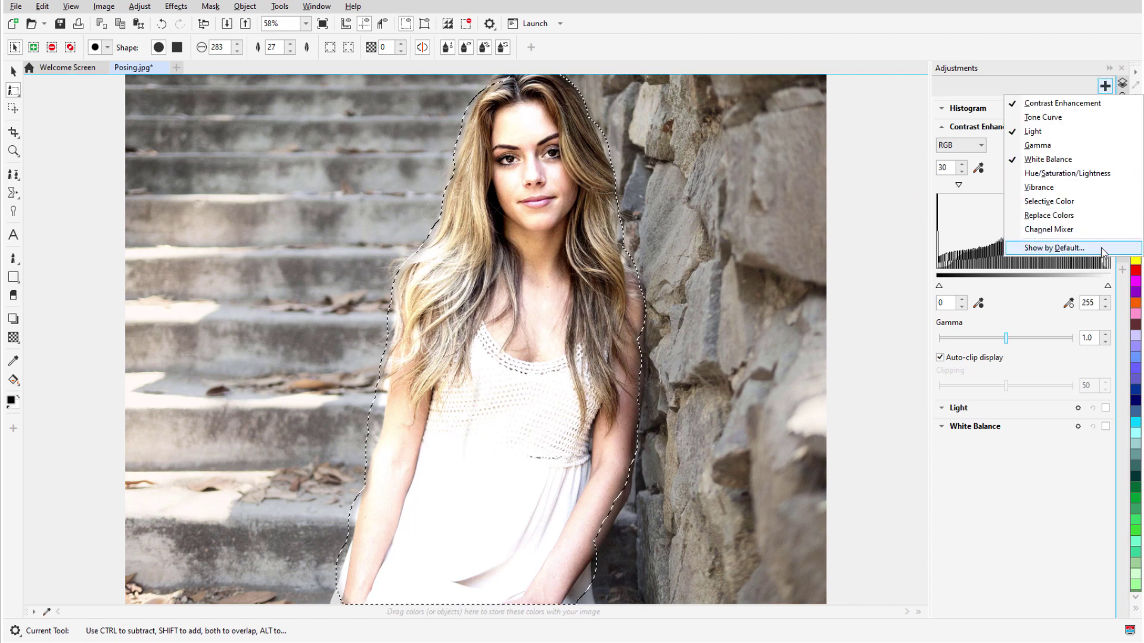
click(1103, 246)
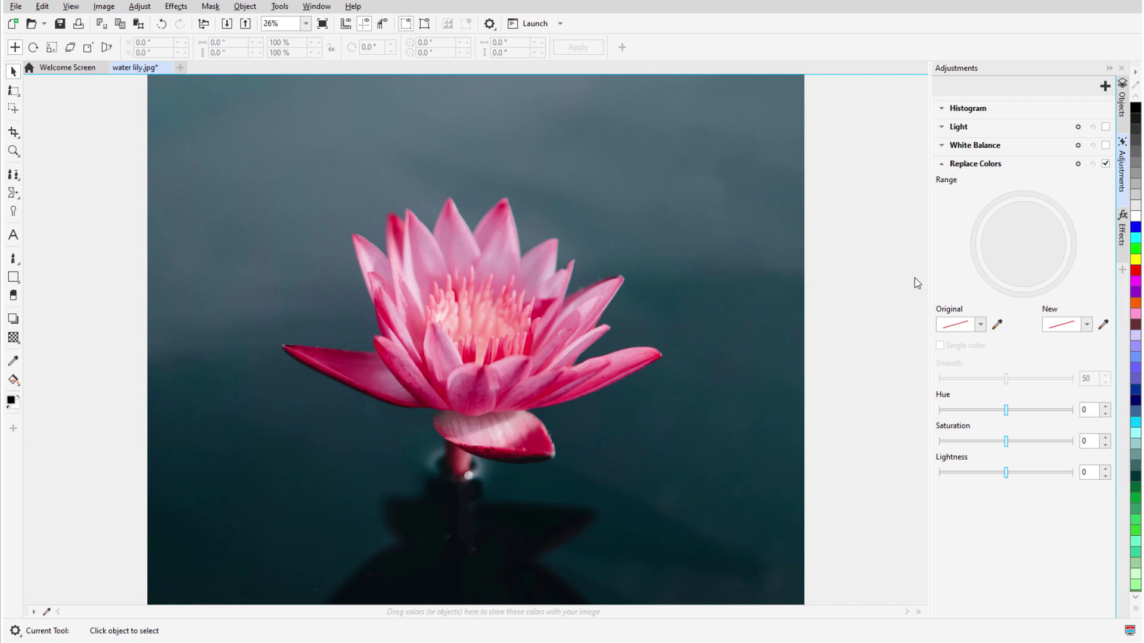
Step: Replace the water lily's pink petal colour with cyan
click(997, 328)
click(650, 354)
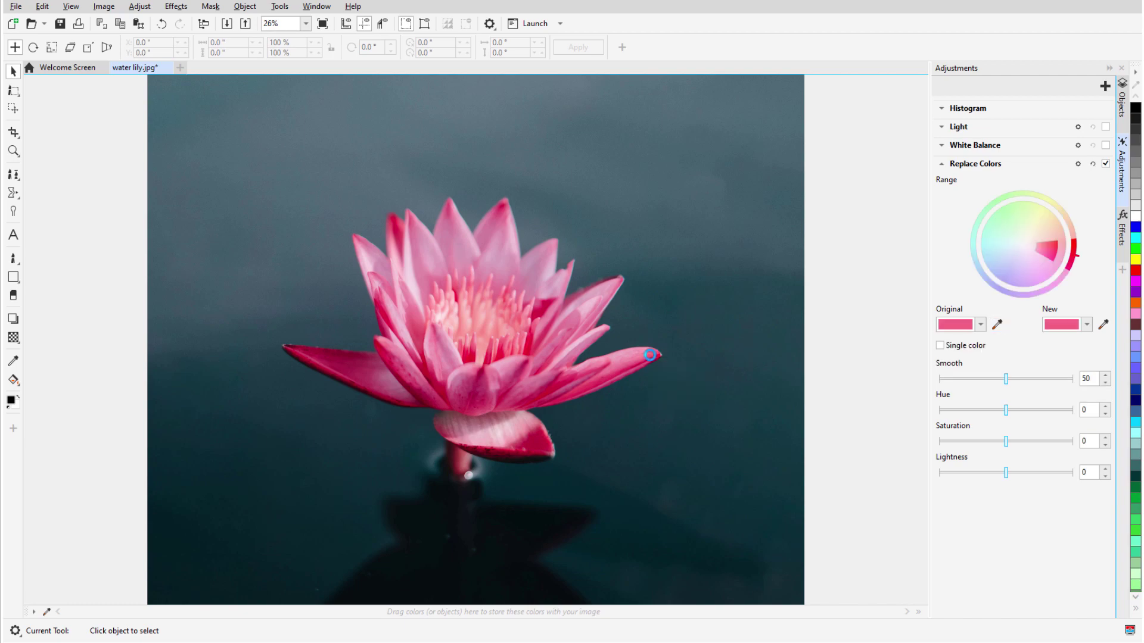
click(1085, 325)
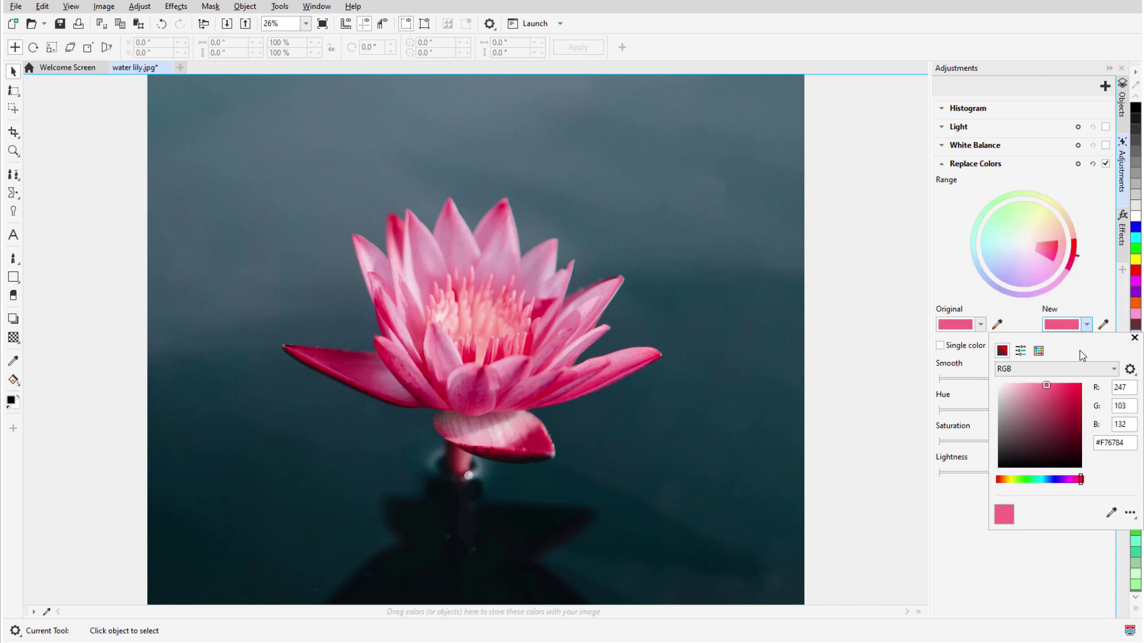
click(1043, 480)
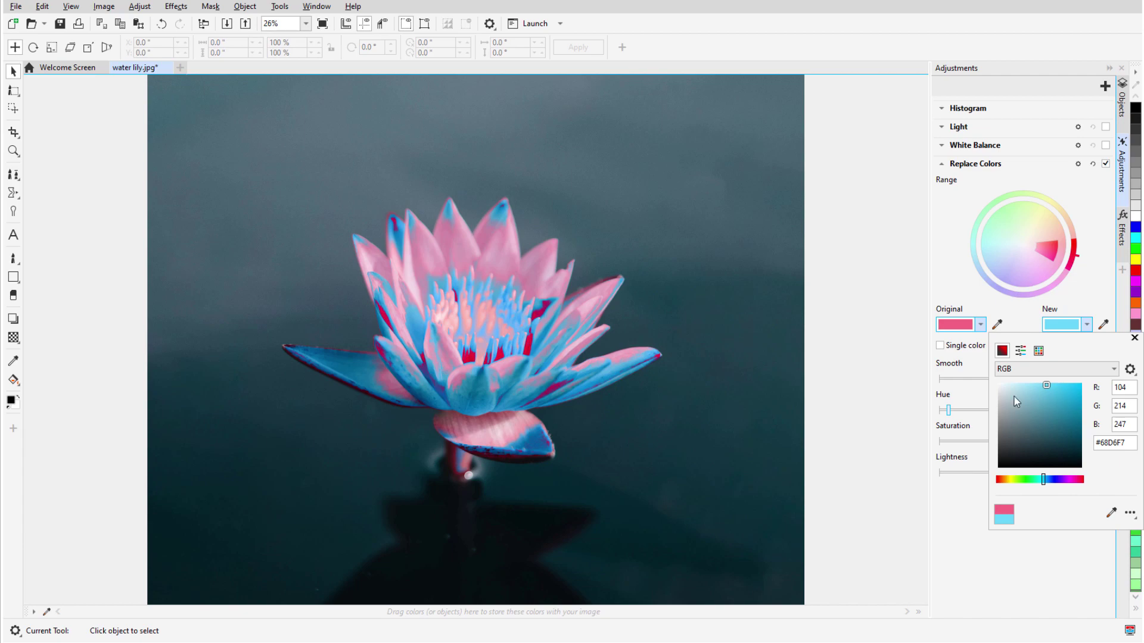
click(901, 384)
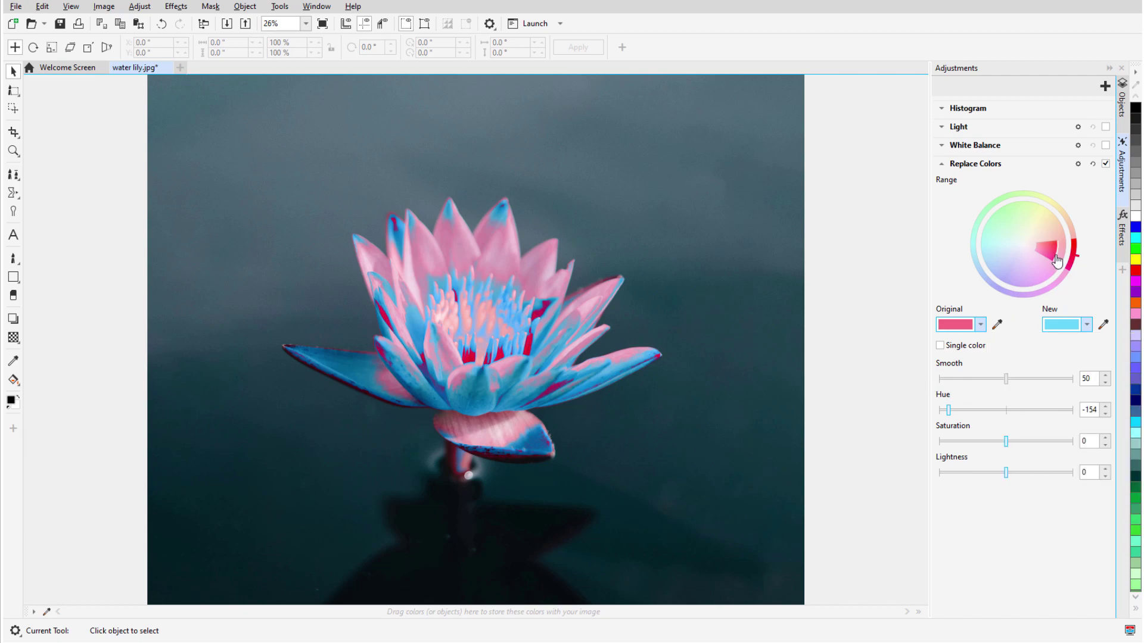
Step: Adjust the colour range and smoothing, then recolour the red building purple with Smooth 92
mouse_move(1058, 255)
mouse_down()
mouse_move(1039, 257)
mouse_move(1073, 258)
mouse_up()
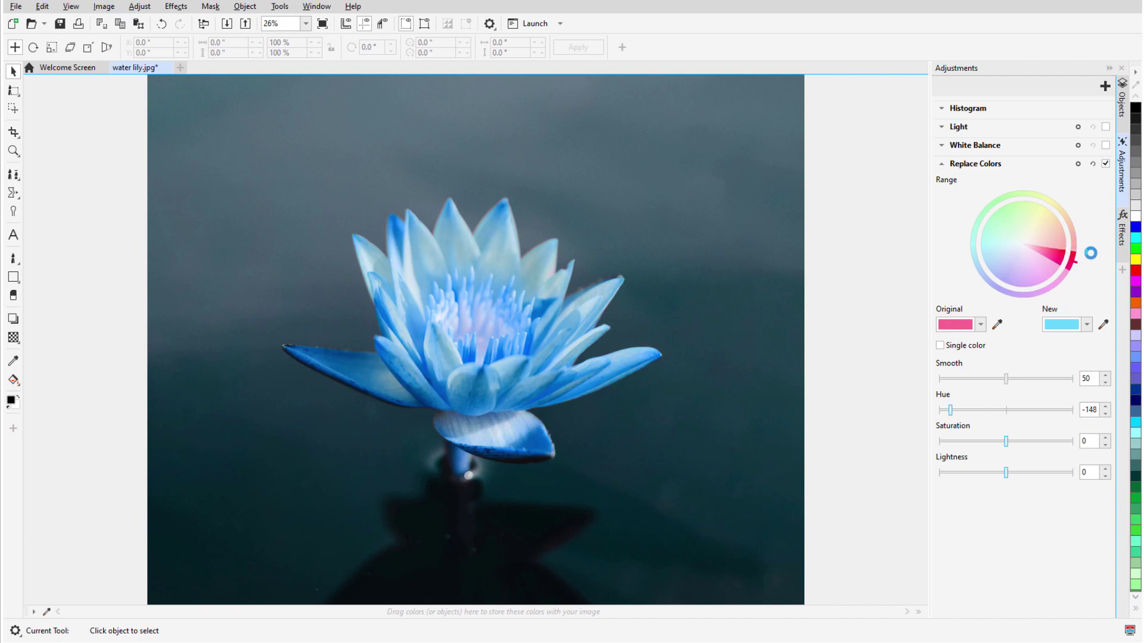
drag(1074, 257, 1085, 237)
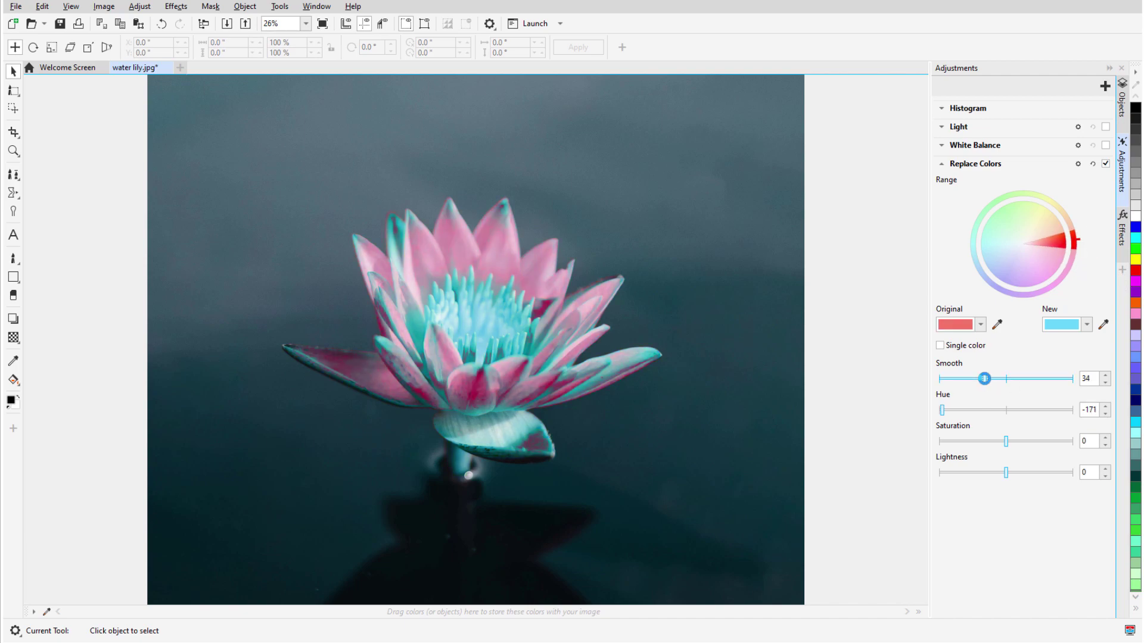
drag(984, 378, 1046, 377)
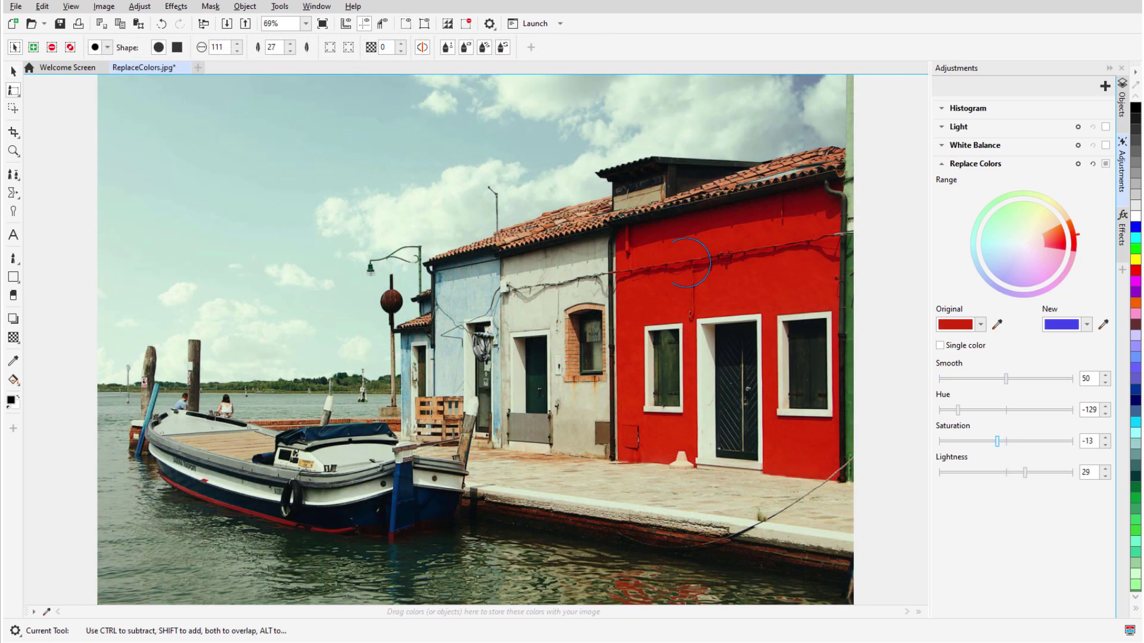
mouse_move(626, 259)
mouse_down()
mouse_move(746, 242)
mouse_move(818, 397)
mouse_move(791, 421)
mouse_move(777, 357)
mouse_move(725, 268)
mouse_move(640, 421)
mouse_move(671, 464)
mouse_move(662, 295)
mouse_move(768, 295)
mouse_up()
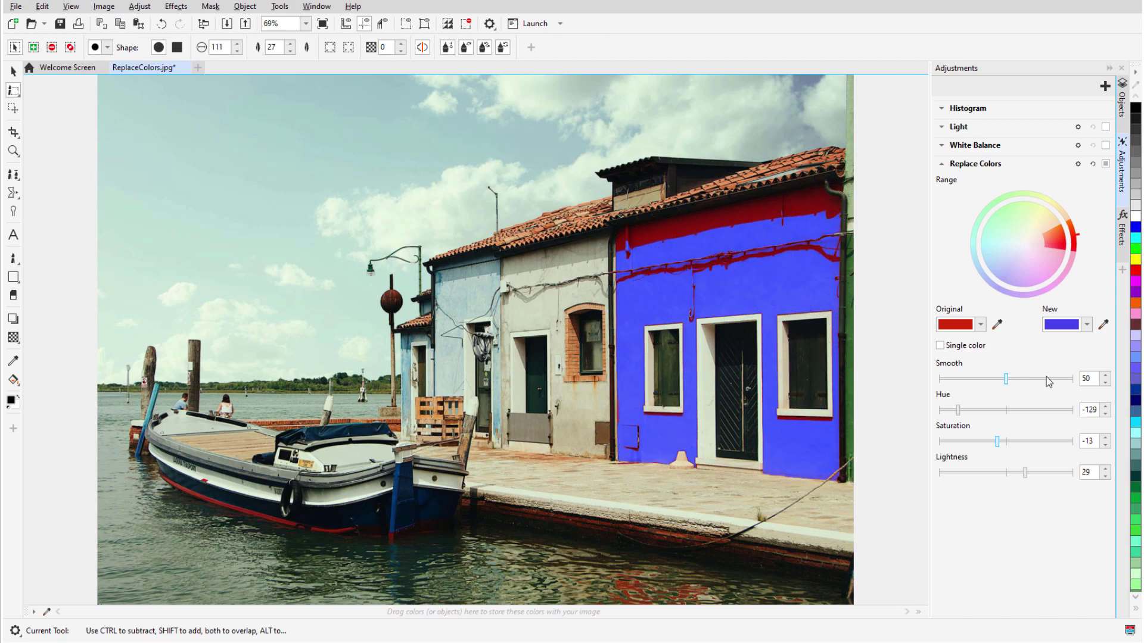
drag(1047, 382, 1064, 390)
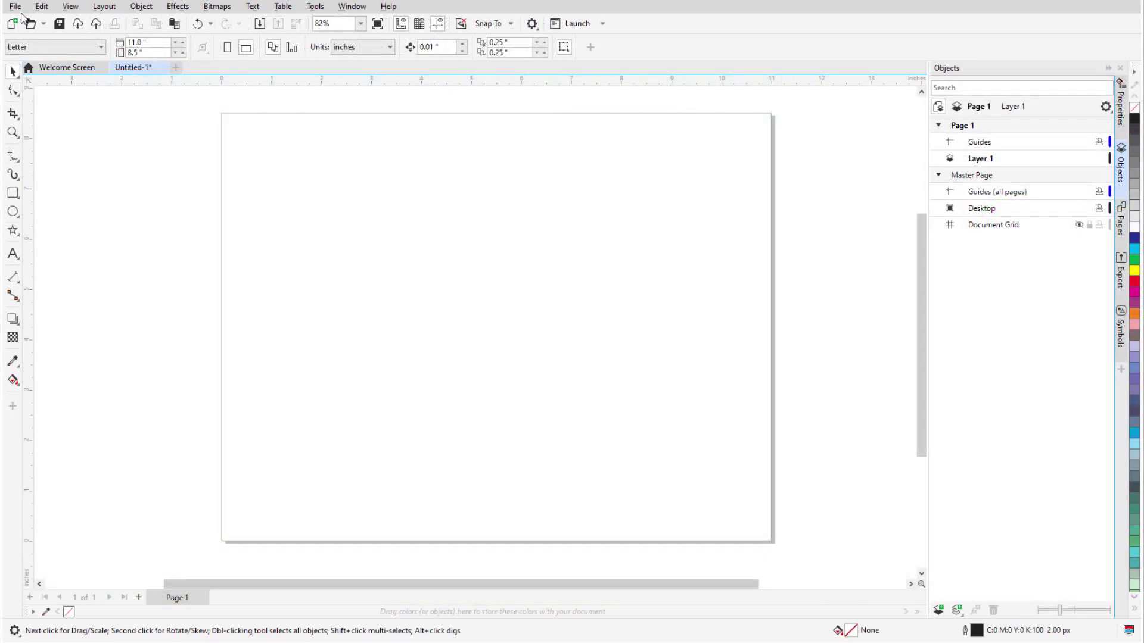
Step: Import Bike.heif and place the motorcycle photo across the upper page
click(14, 8)
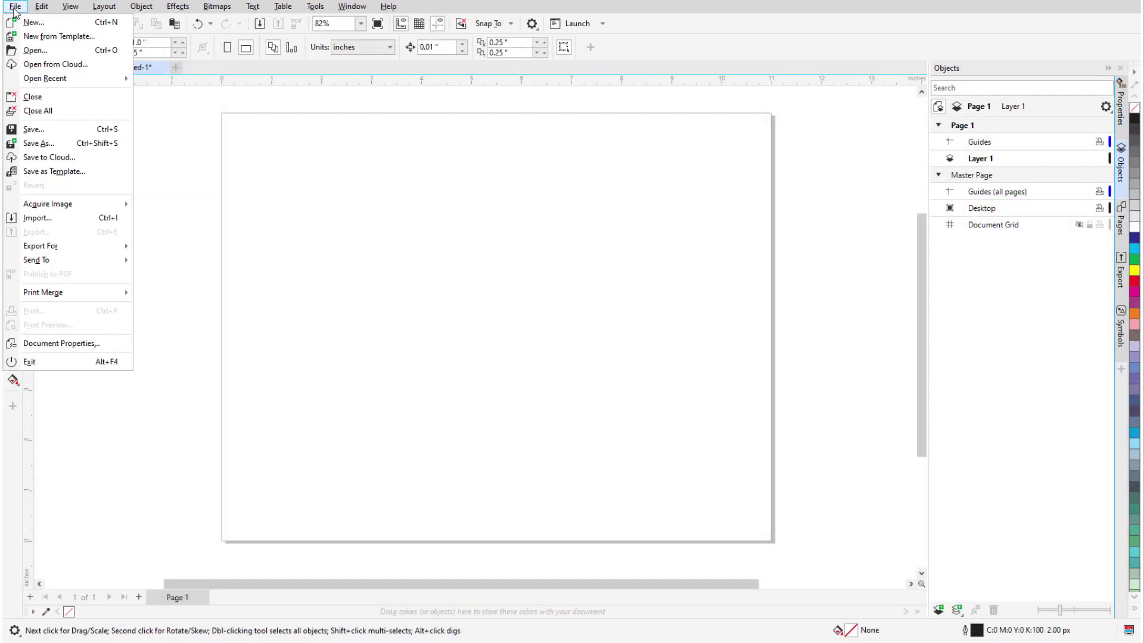
click(89, 218)
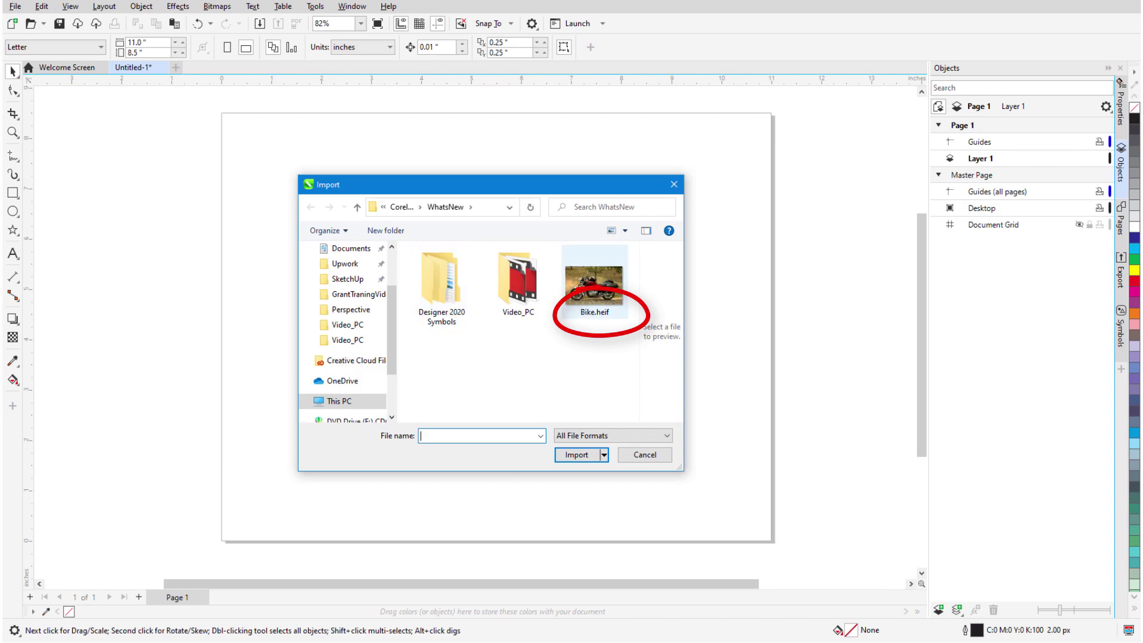
click(586, 298)
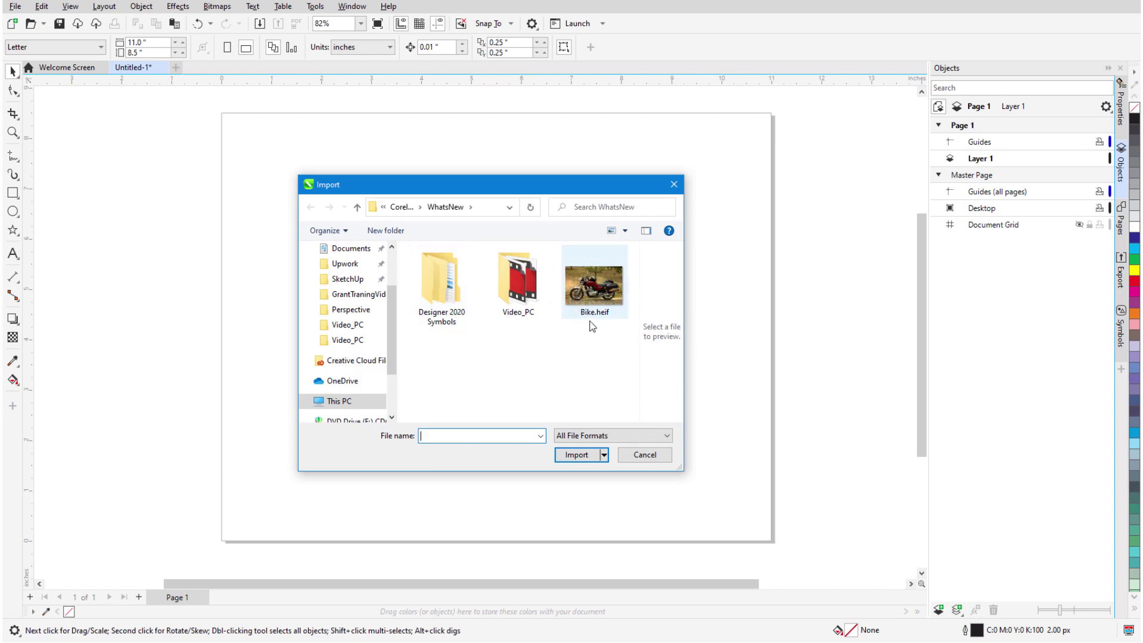
click(583, 457)
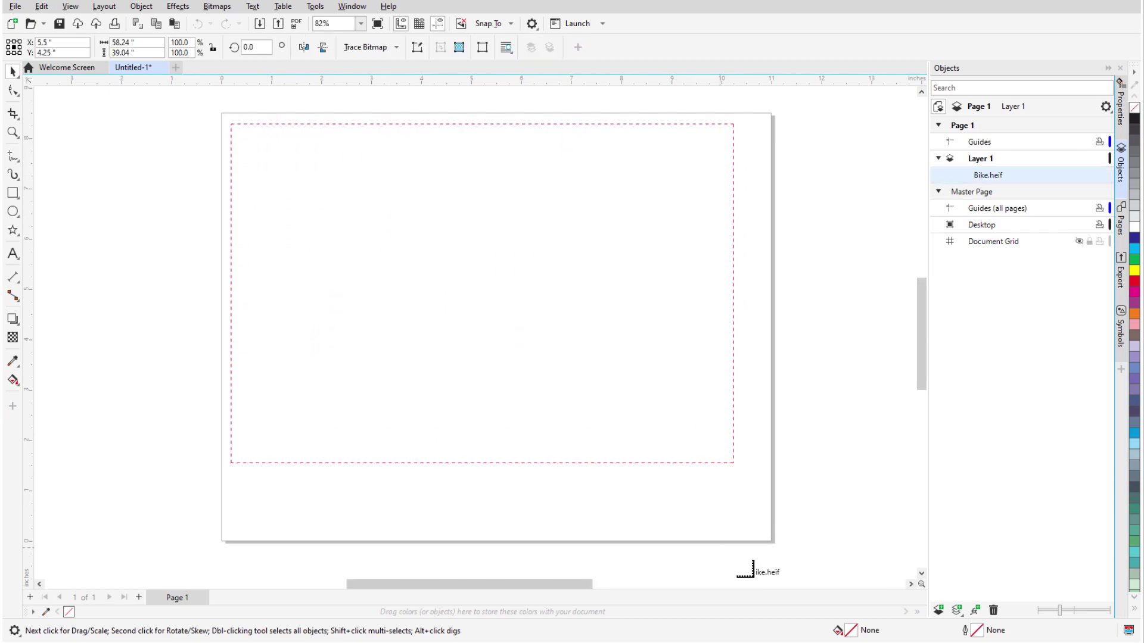
drag(231, 125, 759, 565)
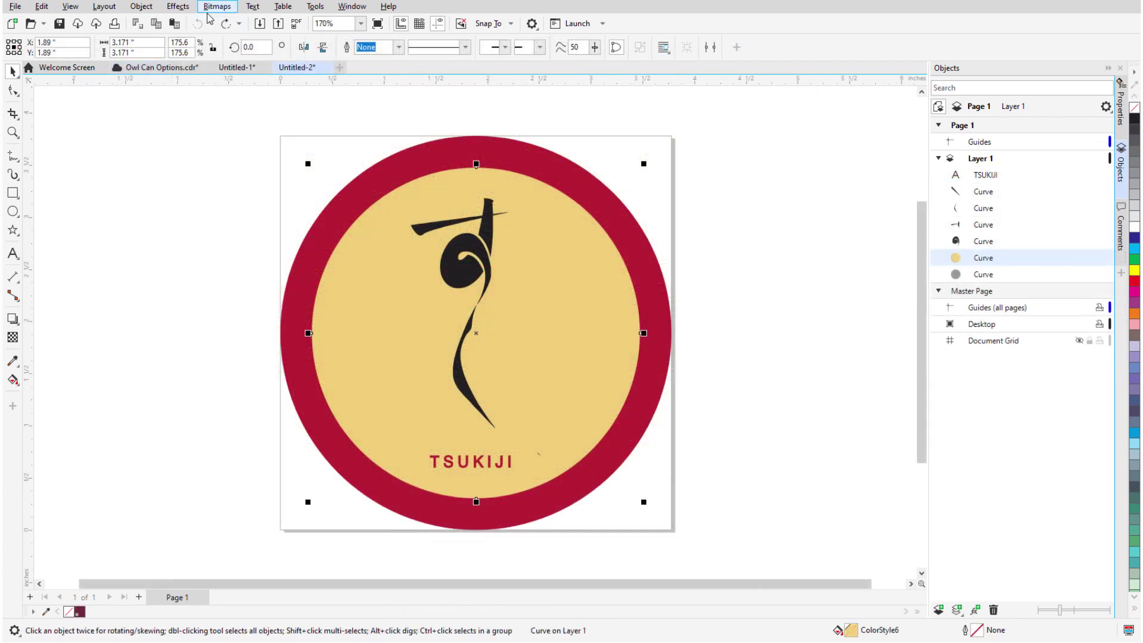
Step: Emboss the TSUKIJI logo circle with light direction 195°
click(178, 7)
mouse_move(198, 40)
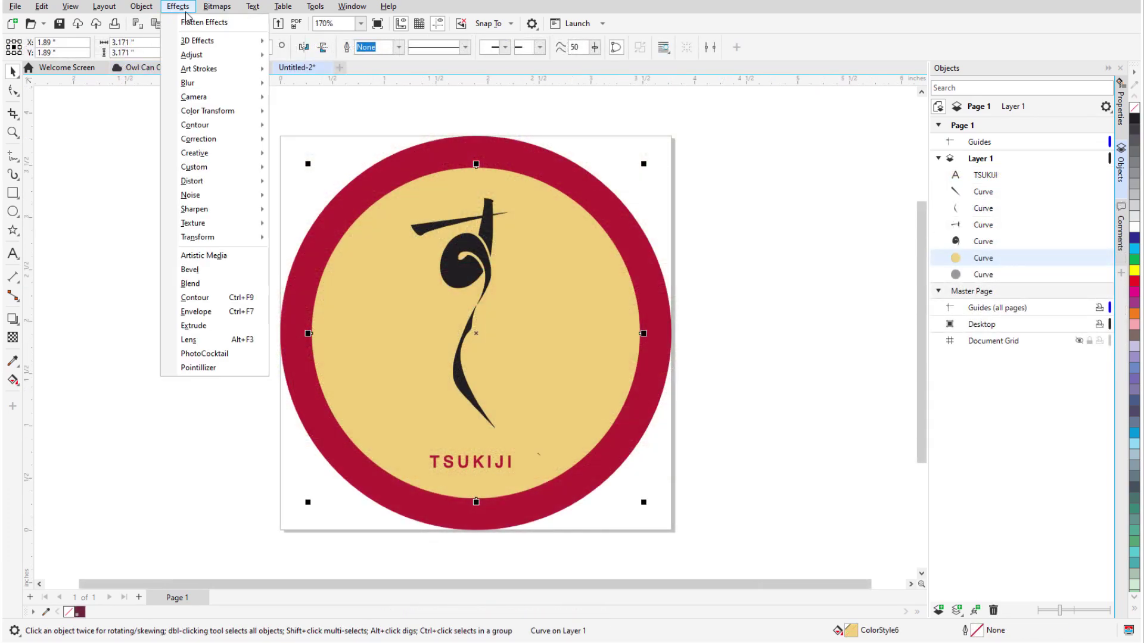
click(330, 71)
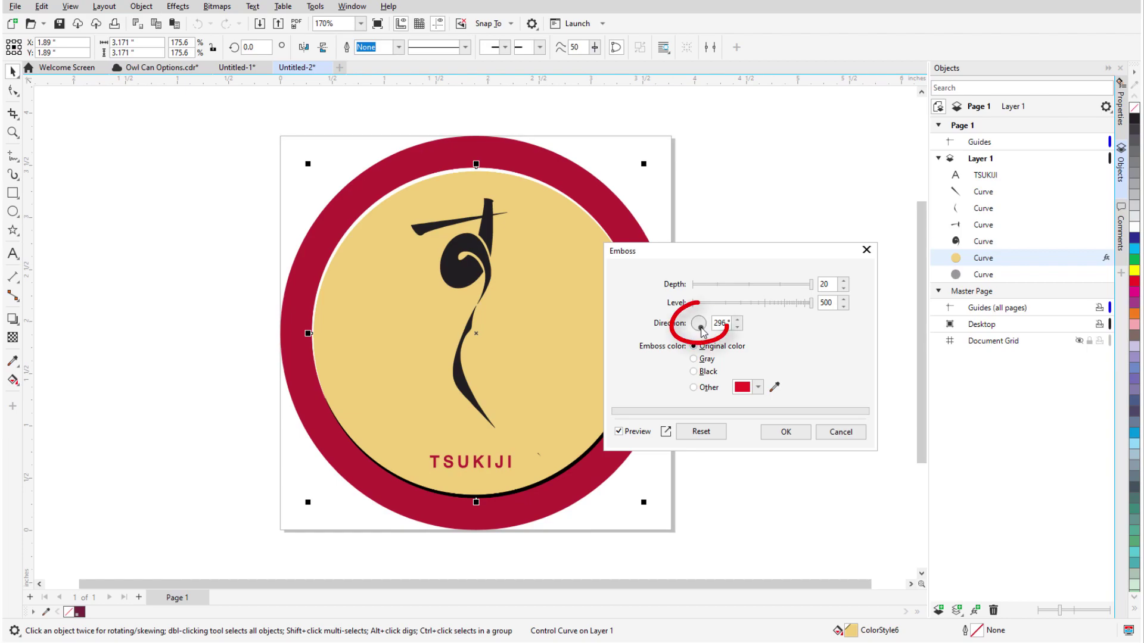
drag(701, 330, 692, 330)
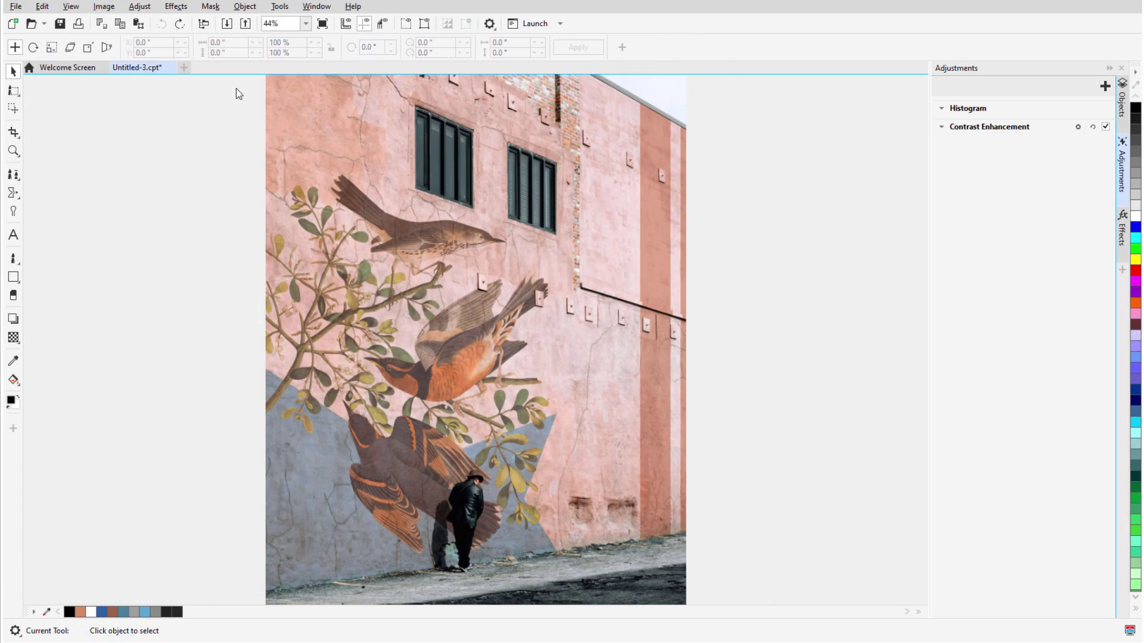
Step: Apply a Camera Lighting Effects spotlight to the bird mural and move it higher
click(176, 6)
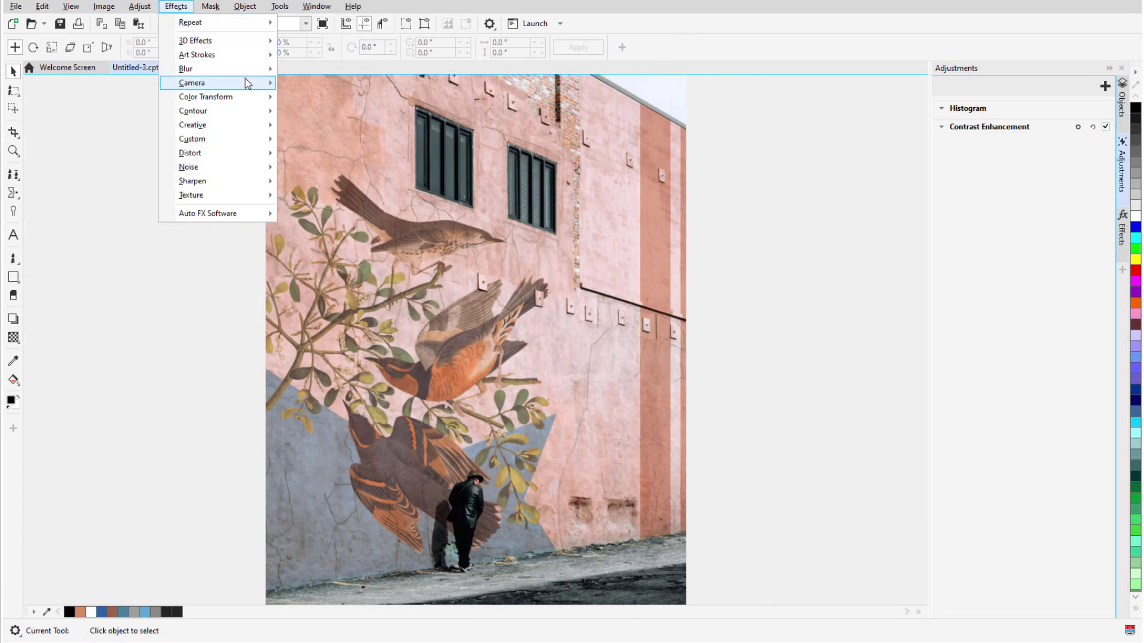
mouse_move(192, 82)
click(322, 139)
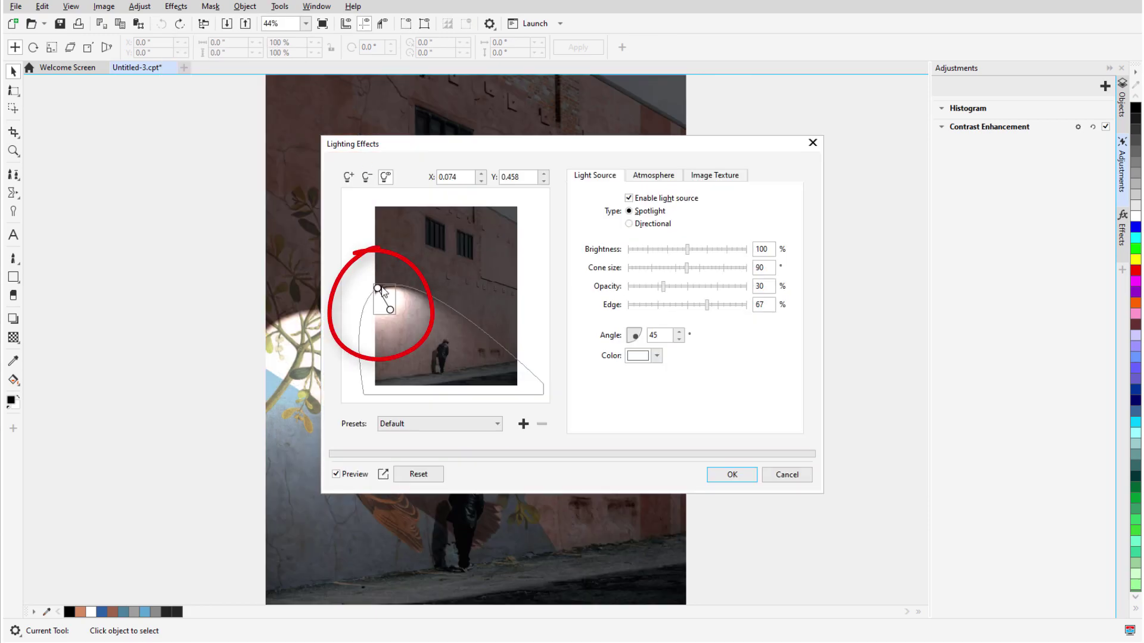
drag(378, 289, 376, 277)
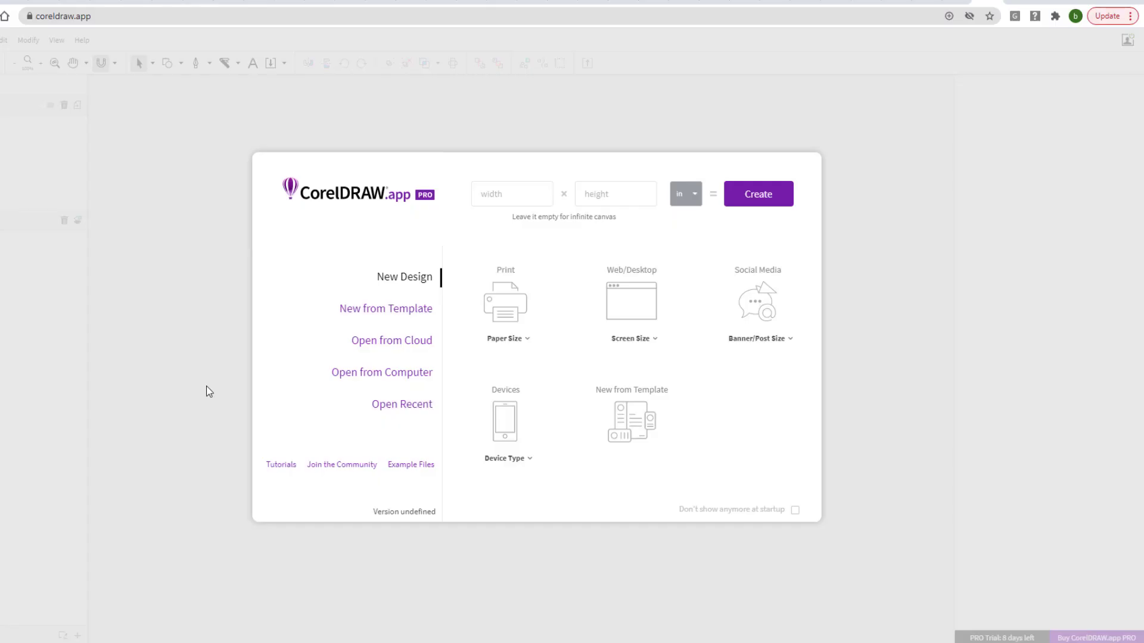
Step: Open the cloud Logos folder, select Owl Cans and view its SHARED details
click(383, 345)
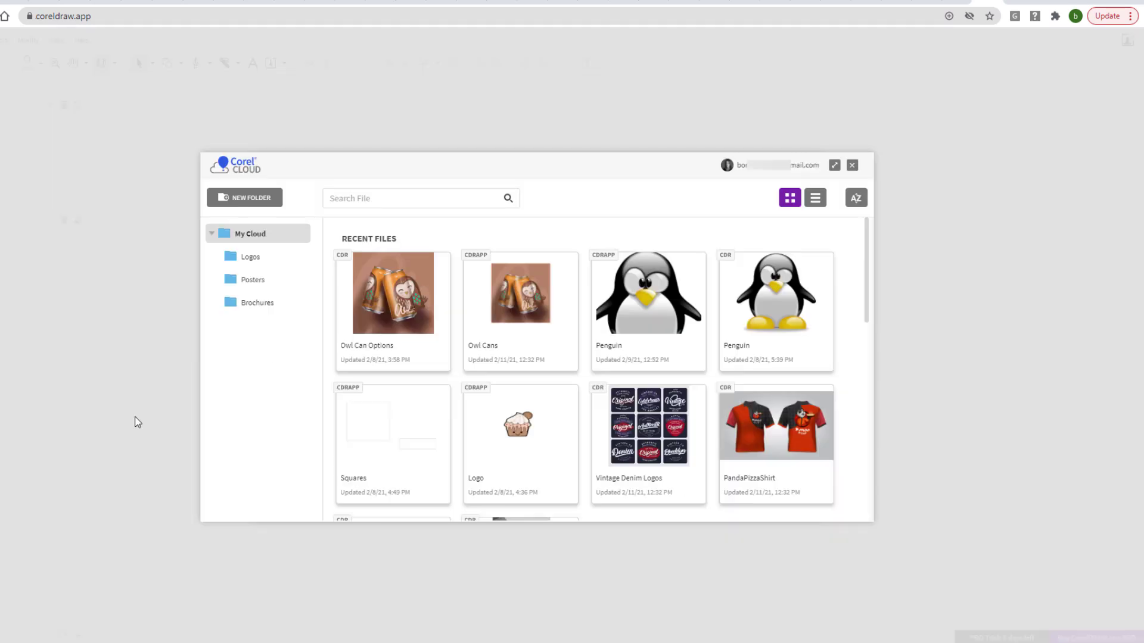
click(244, 266)
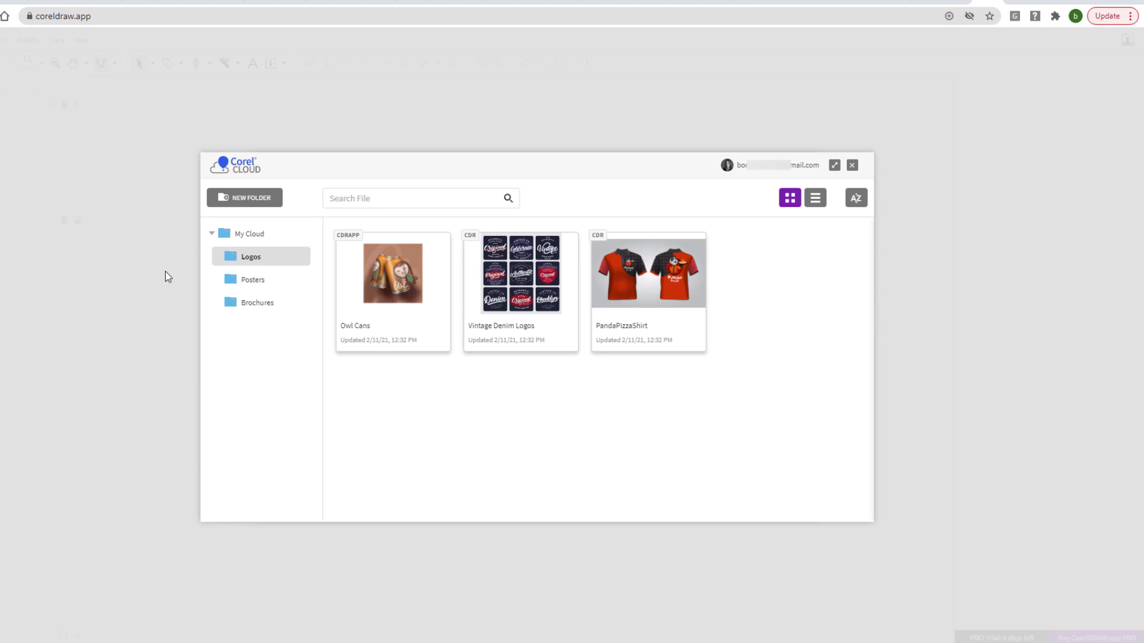
click(394, 272)
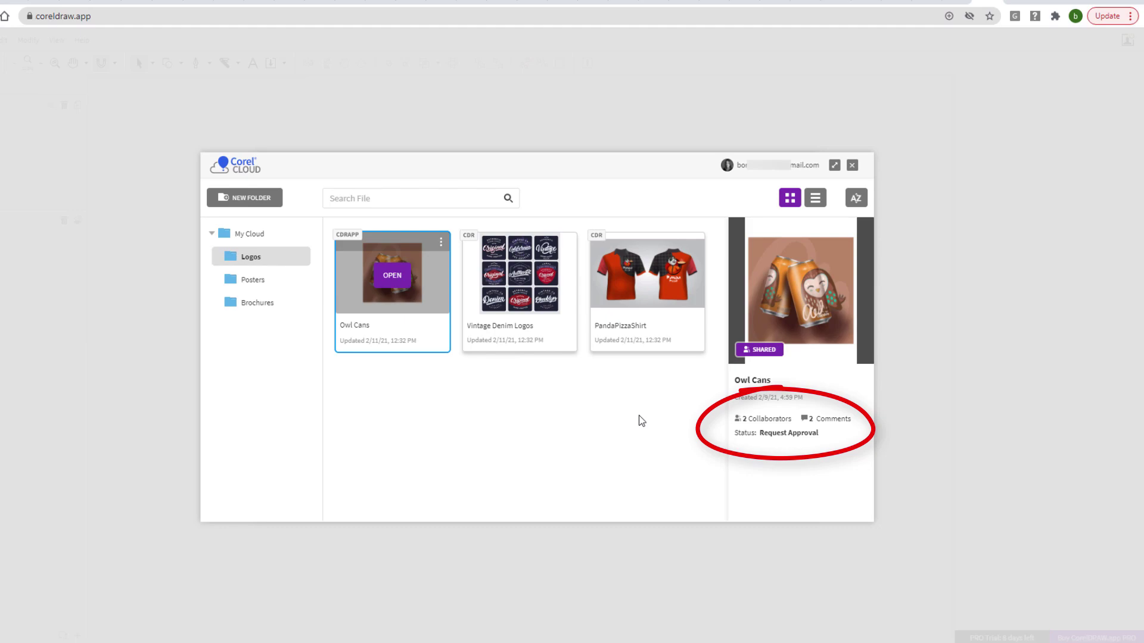
click(760, 350)
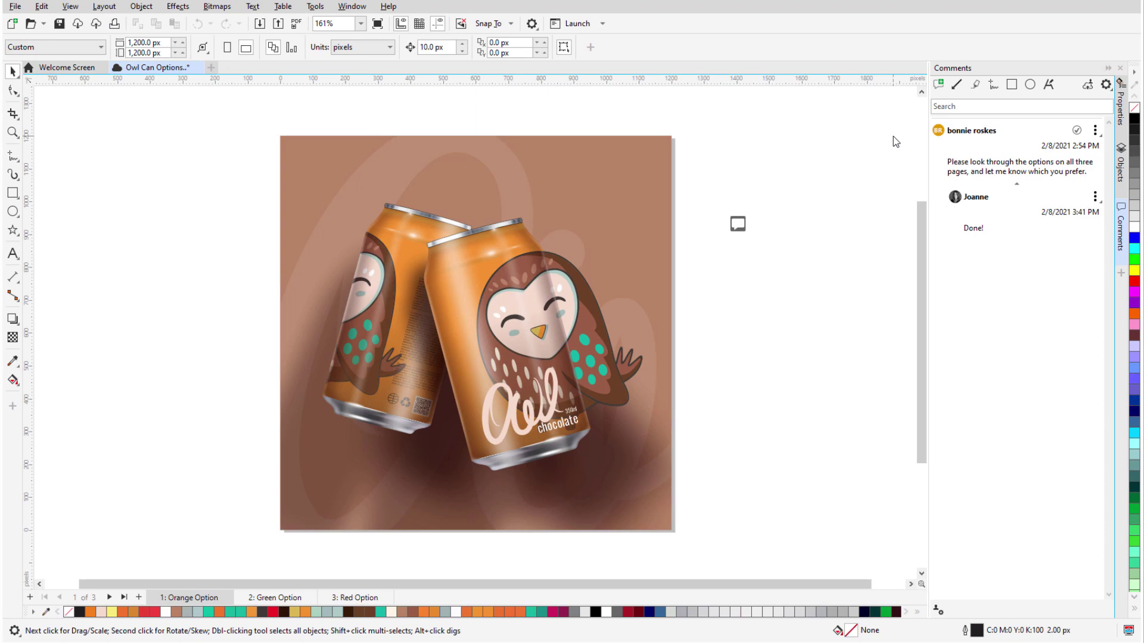
Step: Place a note beside the cans saying it's ready to submit the final version
click(938, 84)
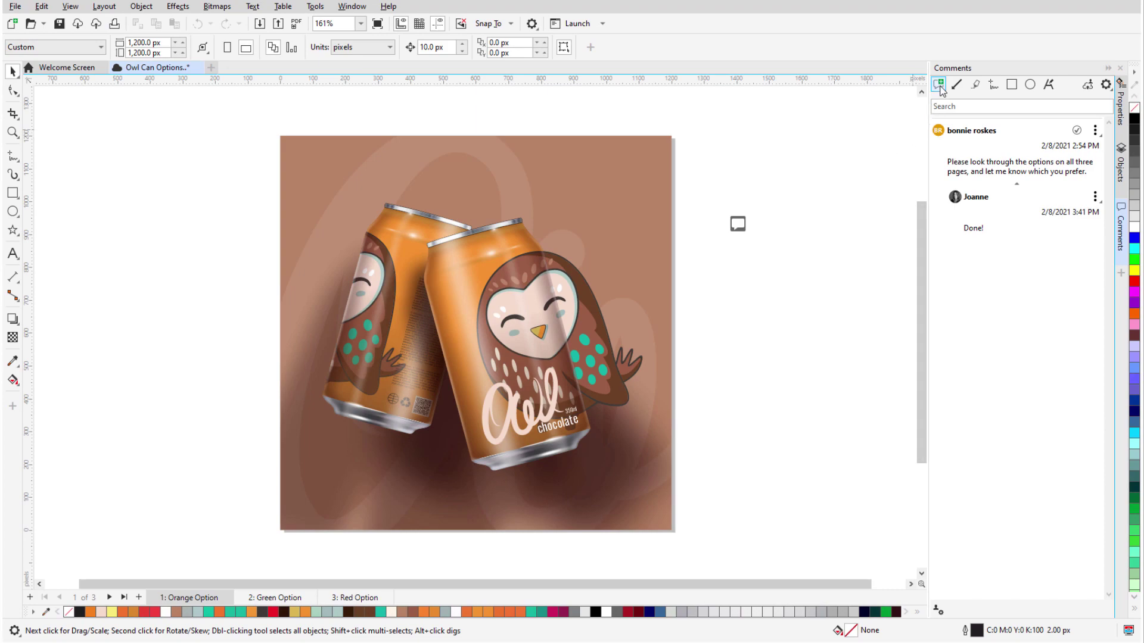
click(761, 334)
text(I am ready to submit the final version.)
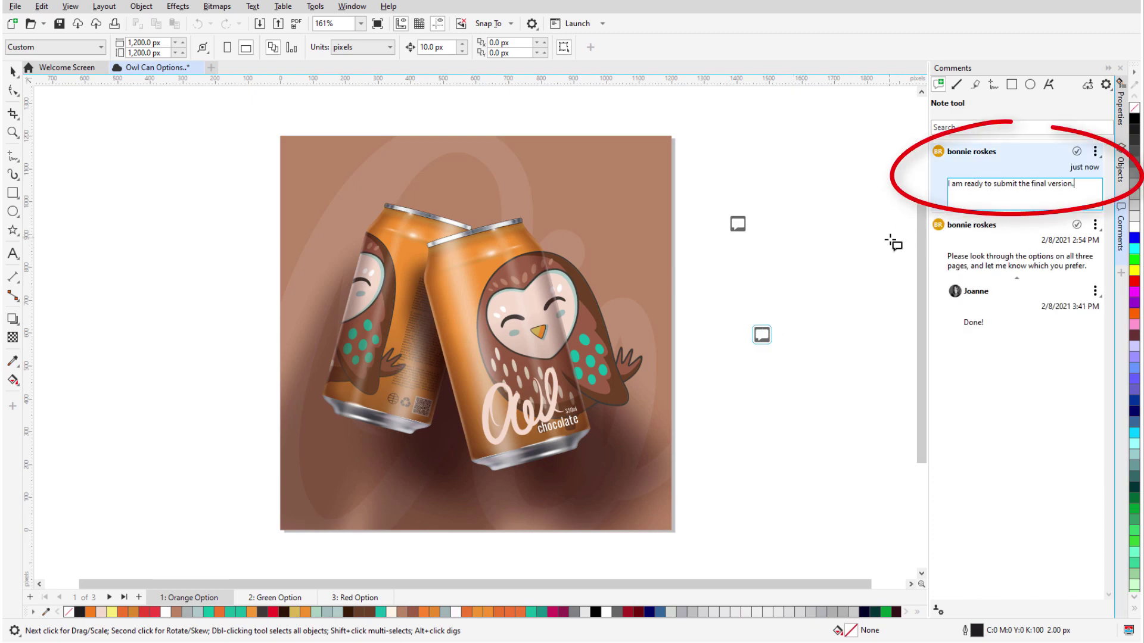
key(Return)
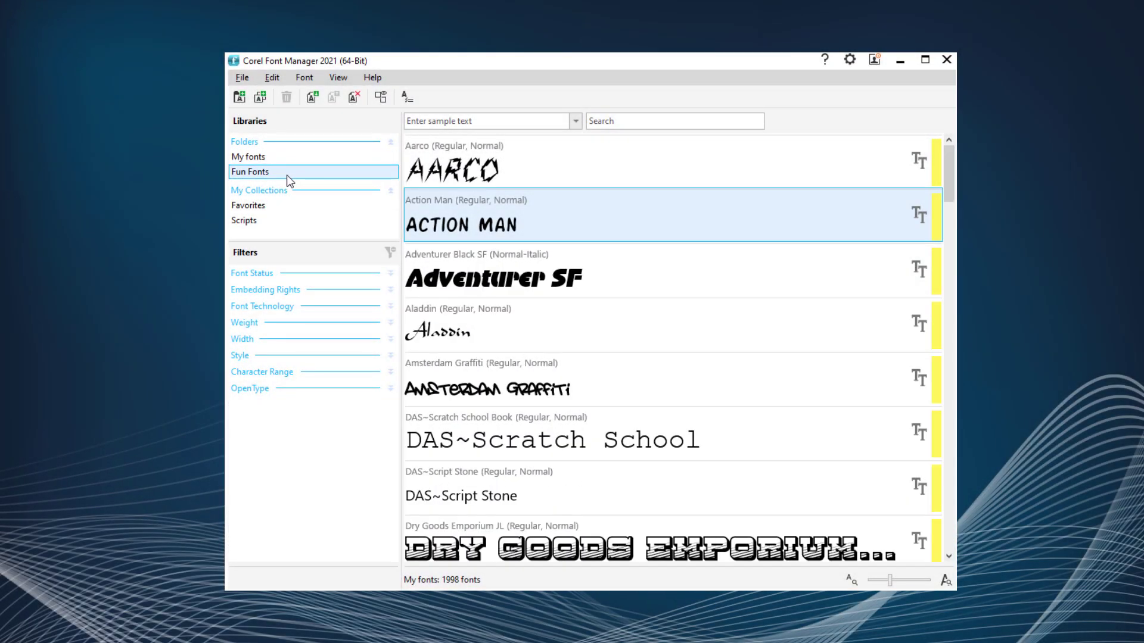
Step: Browse Favorites, then show the four Scripts fonts and open the File menu
click(264, 209)
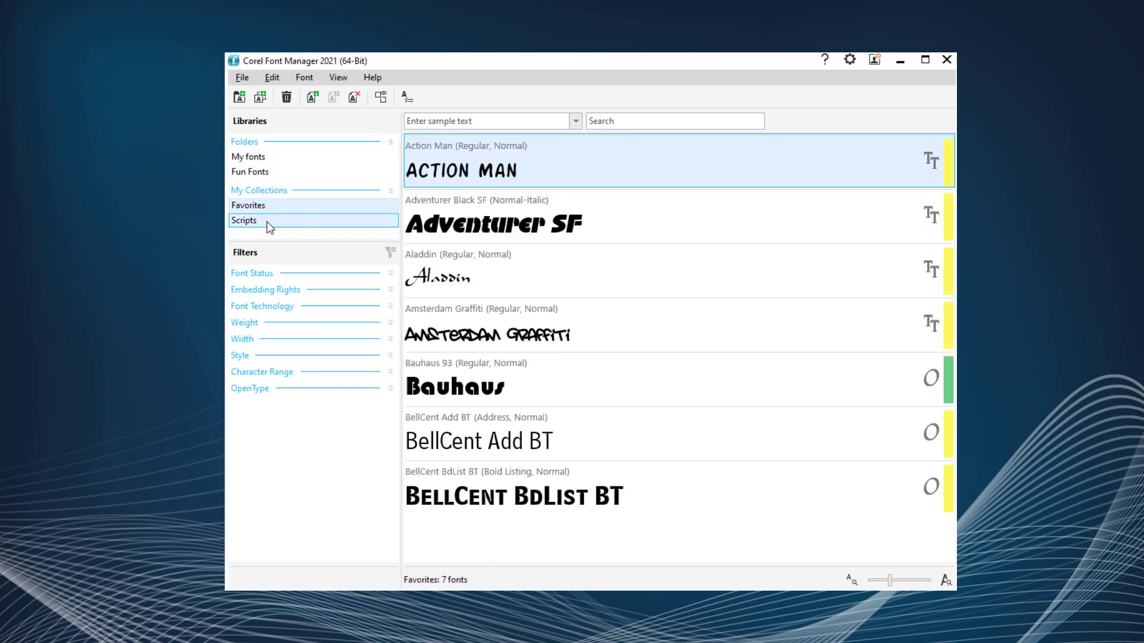
click(265, 221)
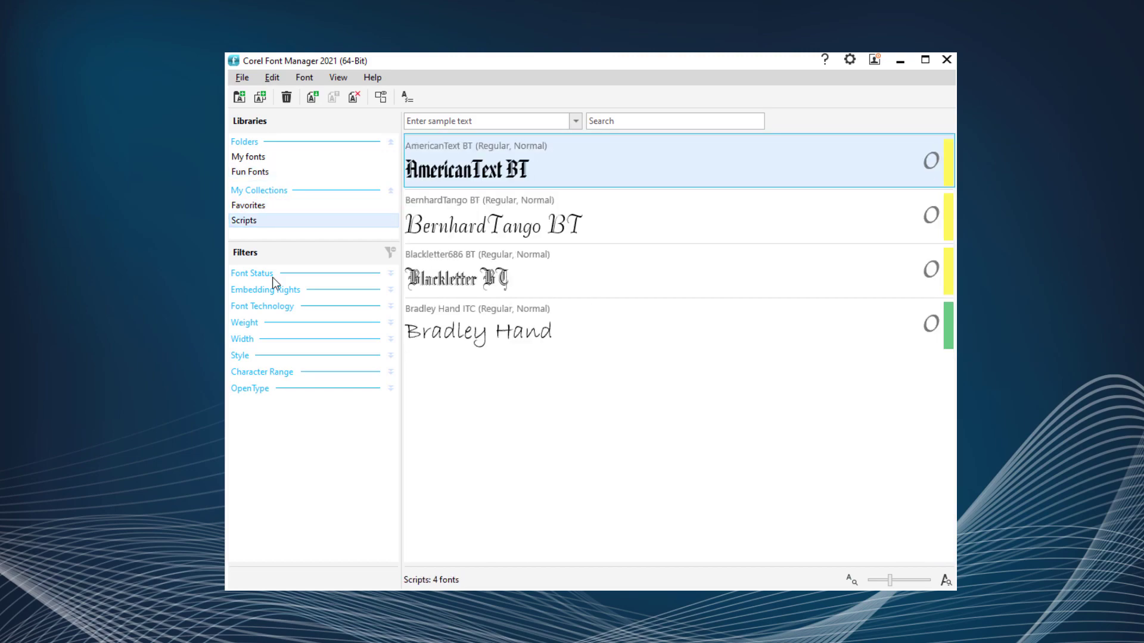
click(241, 78)
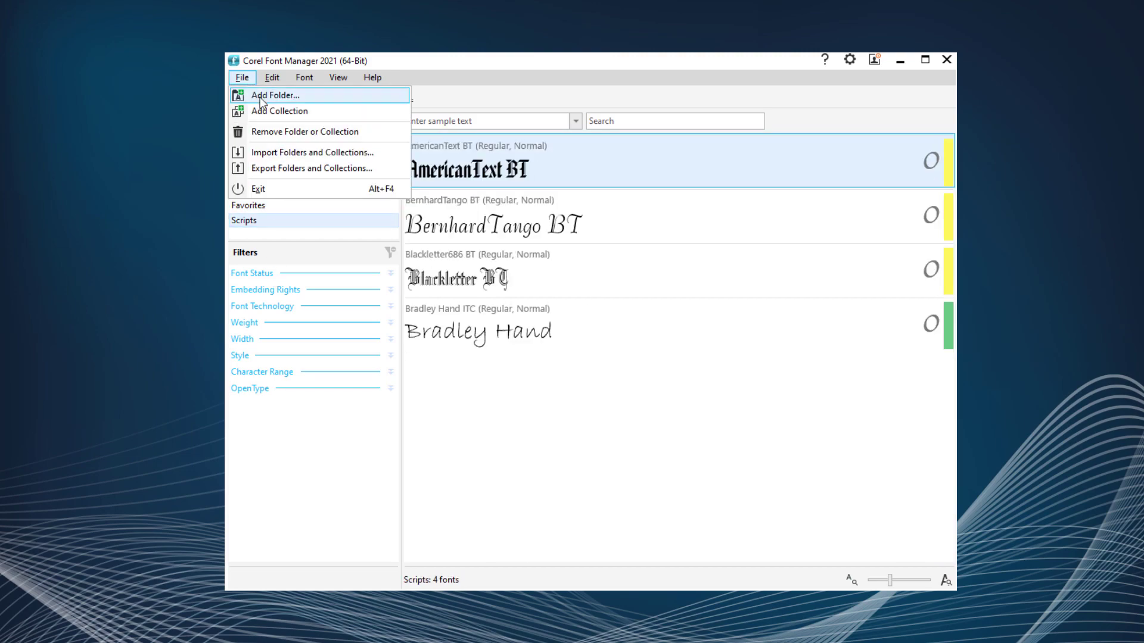